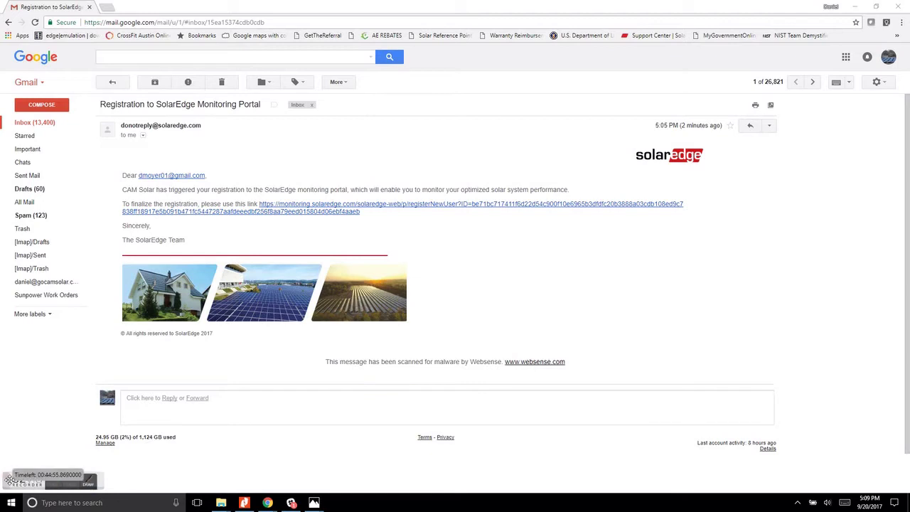
Highlight the invitation email's subject line and sender address.
left_click(51, 484)
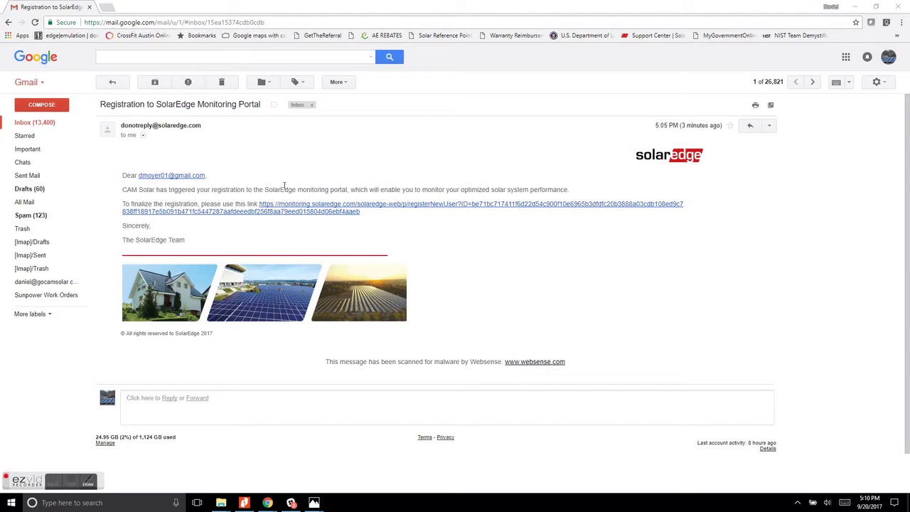
left_click_drag(100, 107, 266, 112)
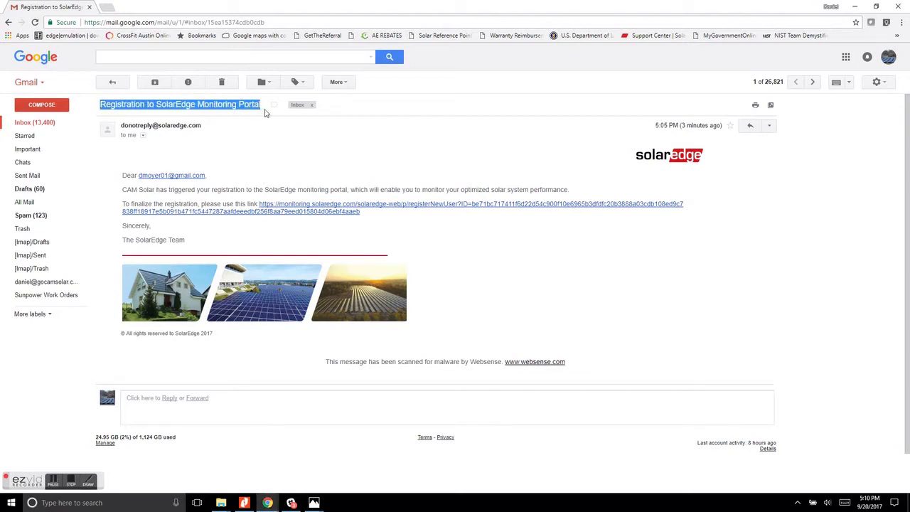
left_click(278, 156)
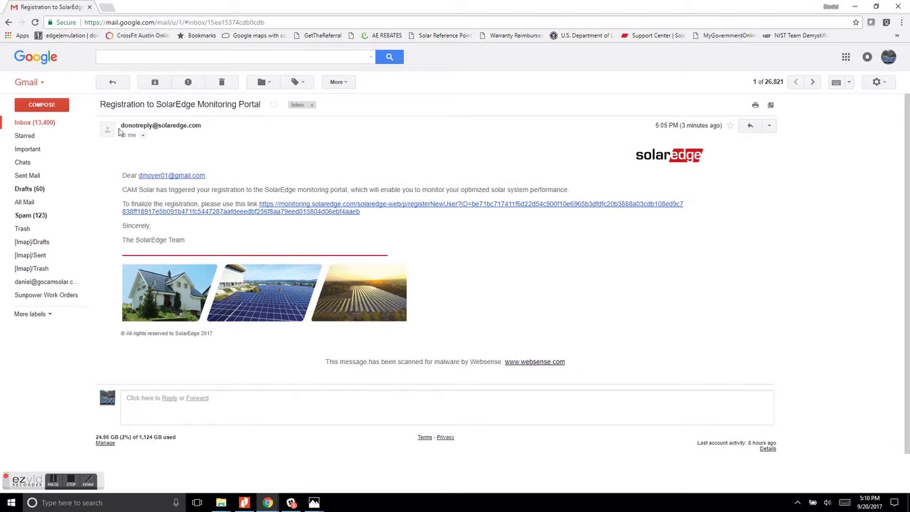
left_click_drag(120, 127, 207, 130)
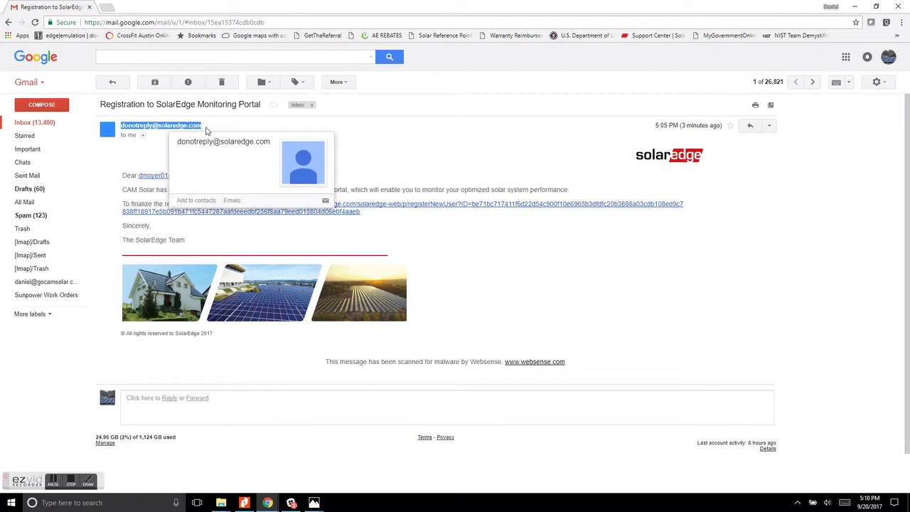
left_click(431, 160)
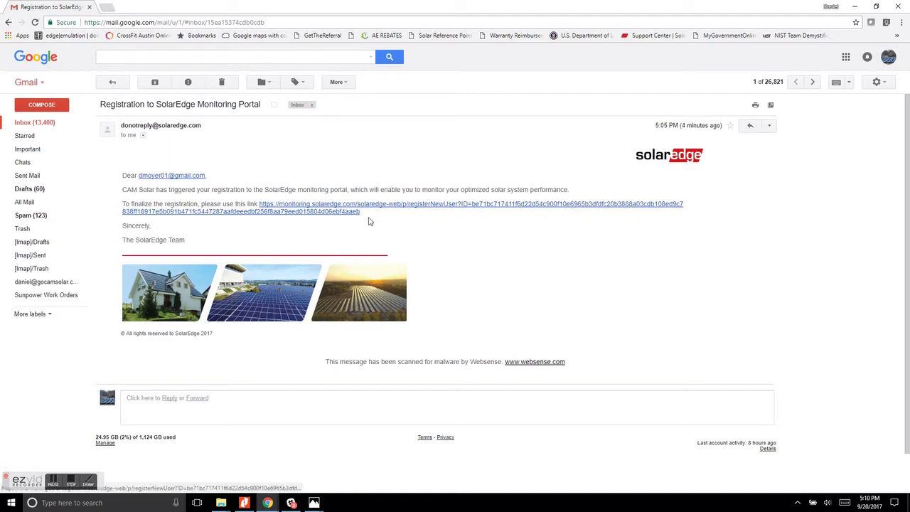
Select the registration link text and the page address, checking their options.
left_click_drag(370, 219, 261, 204)
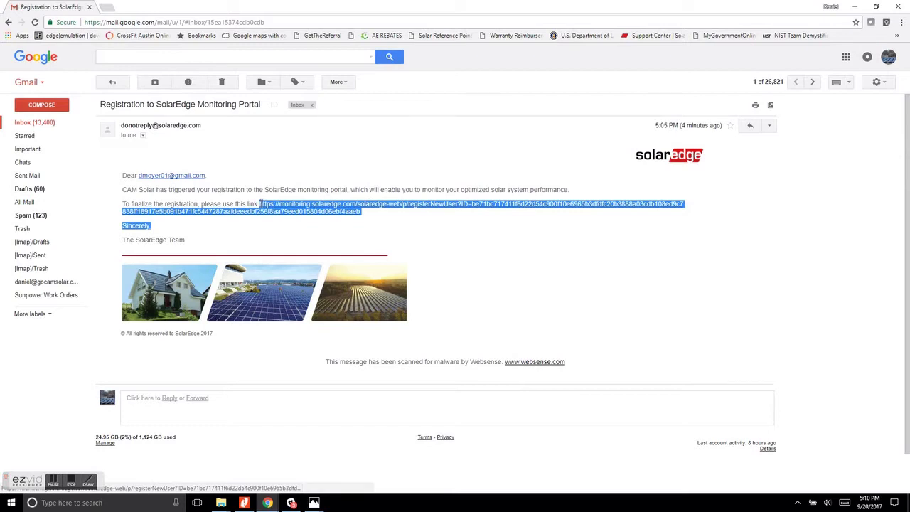
left_click(375, 219)
left_click_drag(371, 214, 264, 204)
right_click(272, 207)
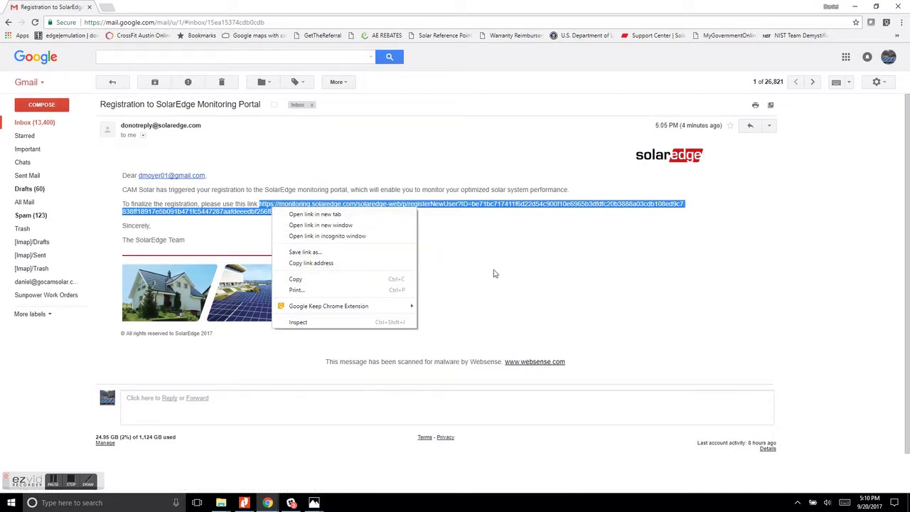
left_click(612, 274)
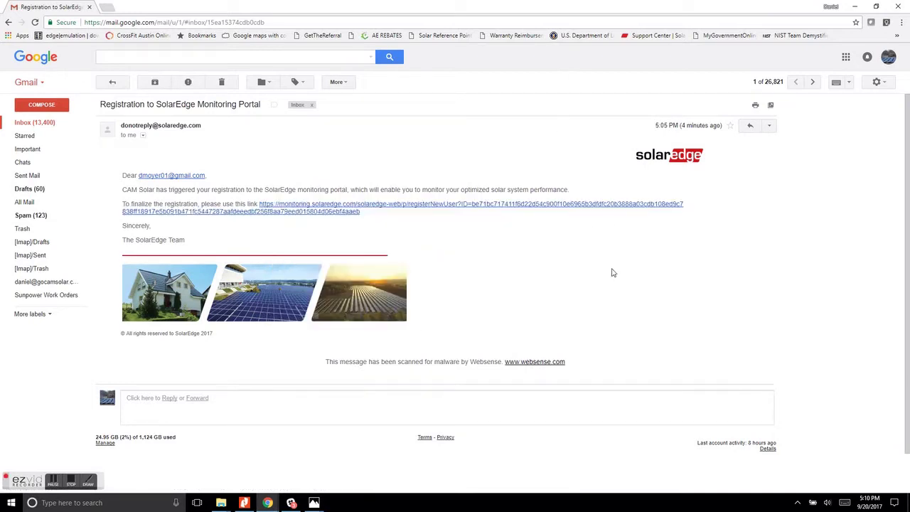
left_click(595, 24)
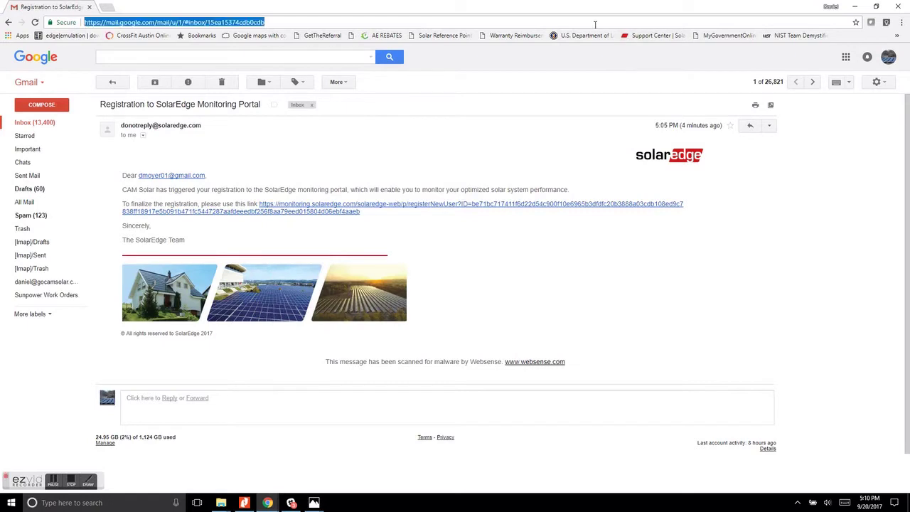
right_click(506, 23)
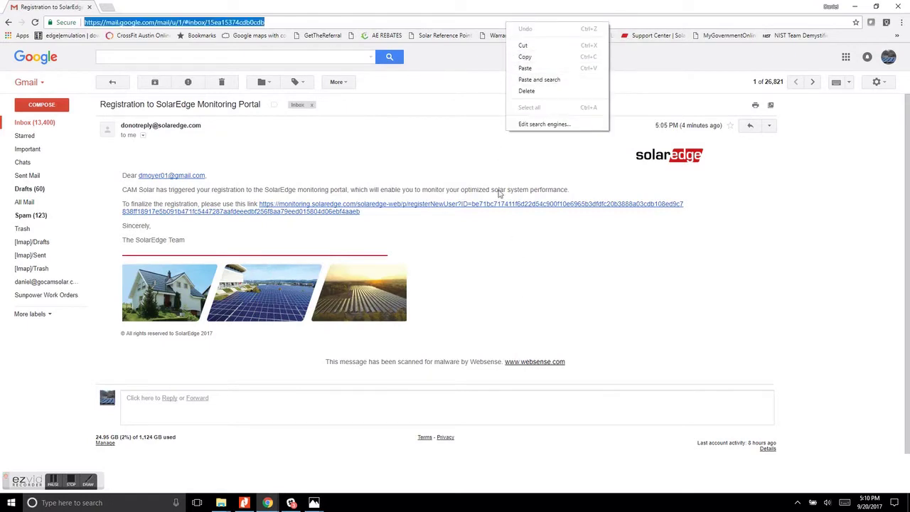
left_click(526, 269)
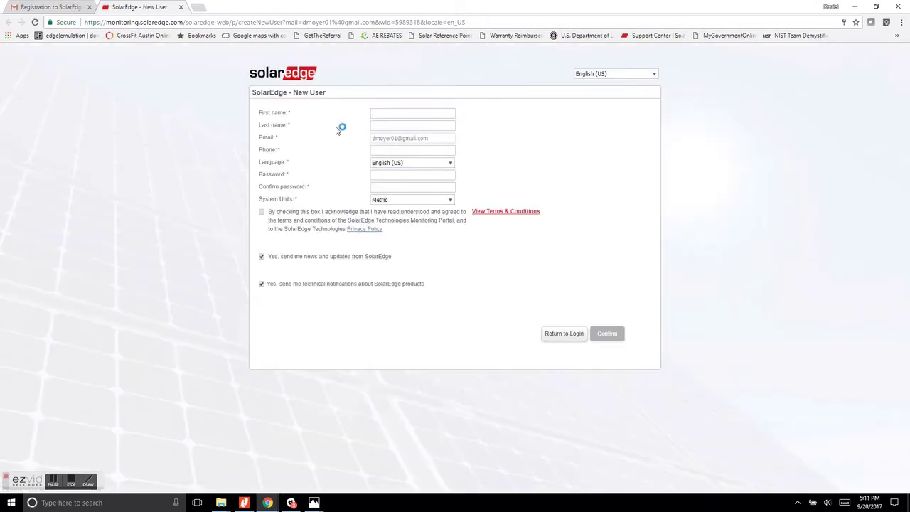
Enter the new user's first and last name and pick the suggested phone number.
key("Tab")
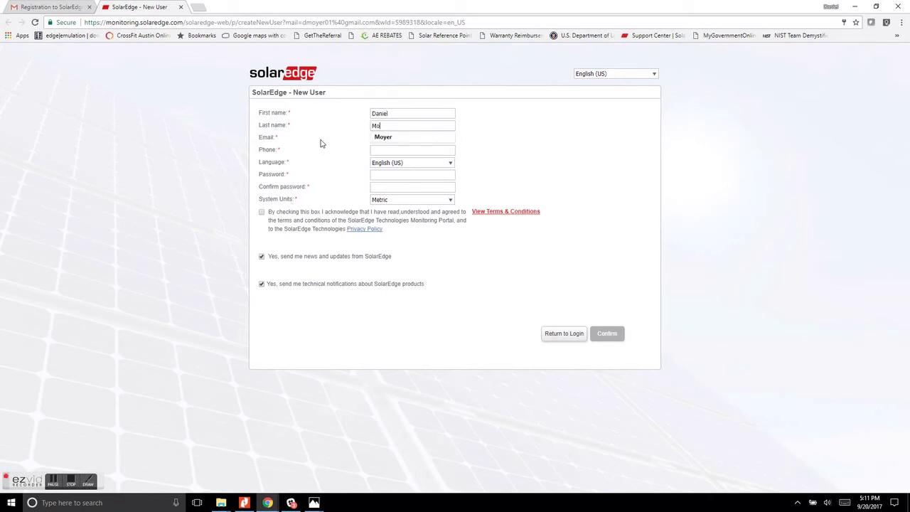
key("Tab")
key("Tab")
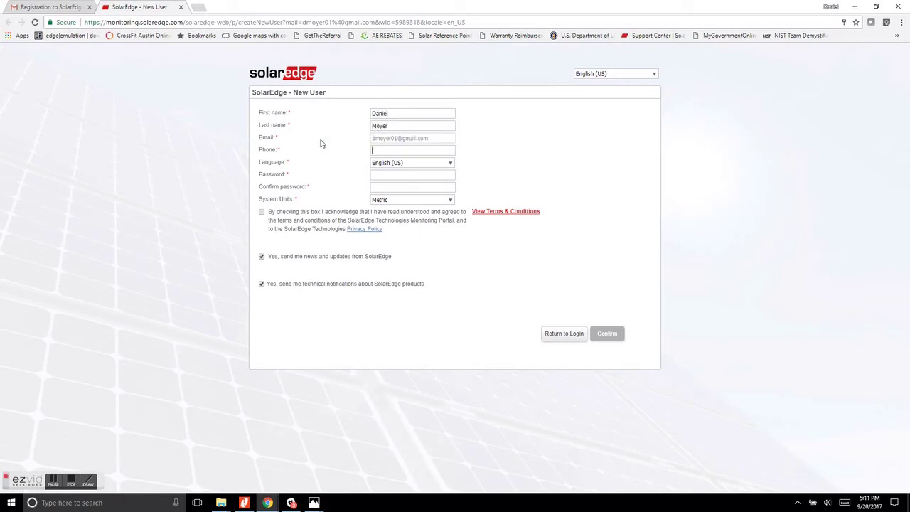
type("512")
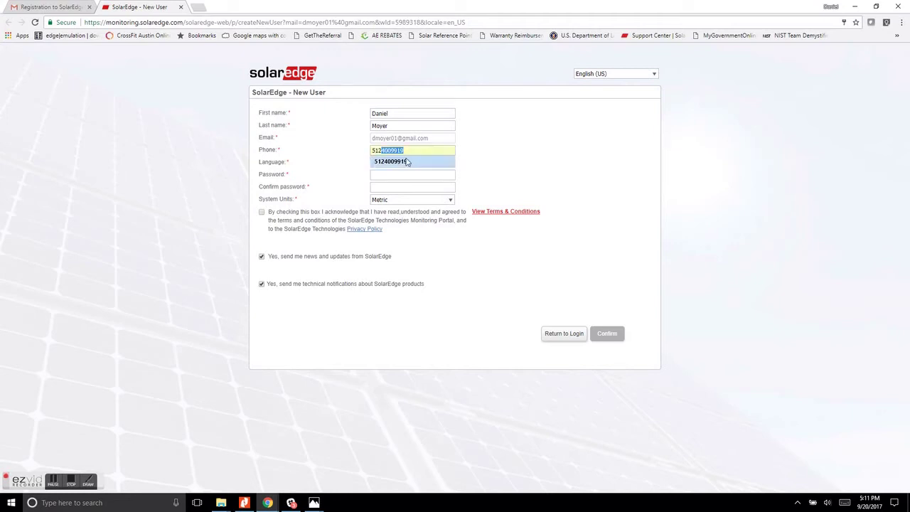
left_click(384, 161)
Enter the account password and set System Units to Imperial.
left_click(383, 174)
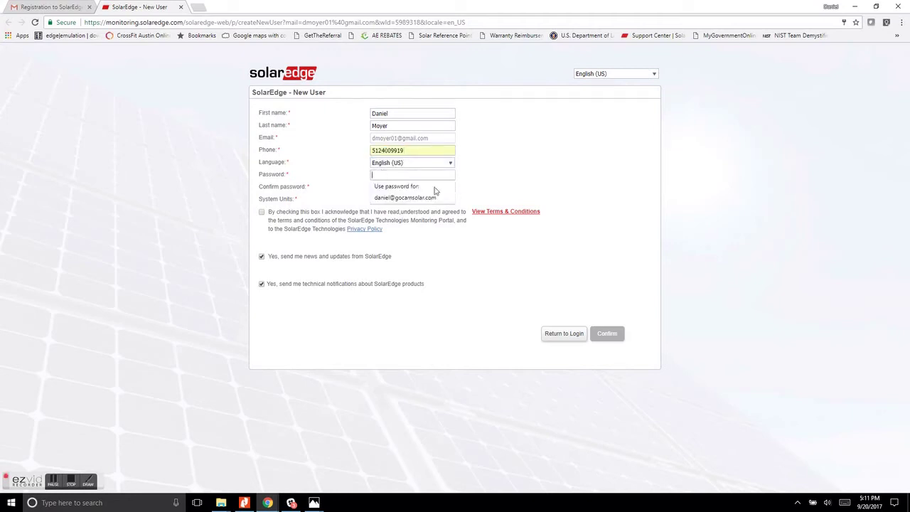
left_click(506, 174)
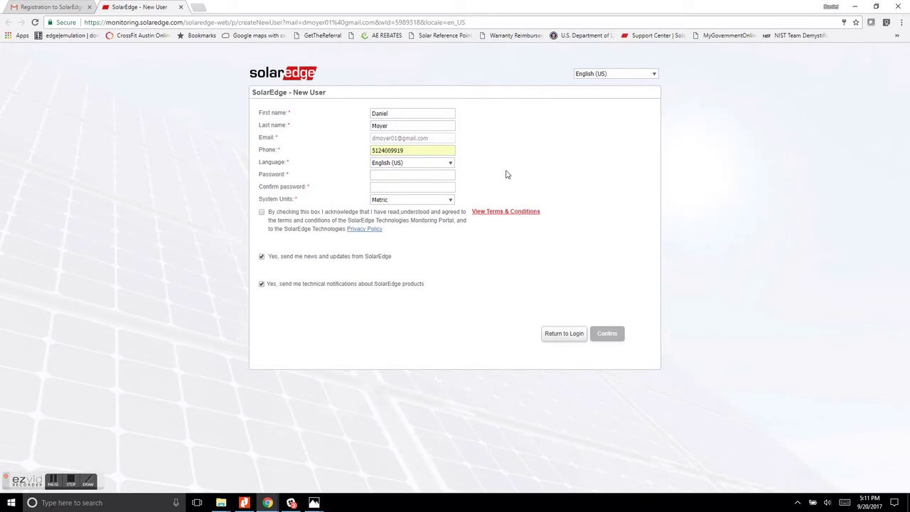
left_click(418, 178)
type("*")
left_click(452, 202)
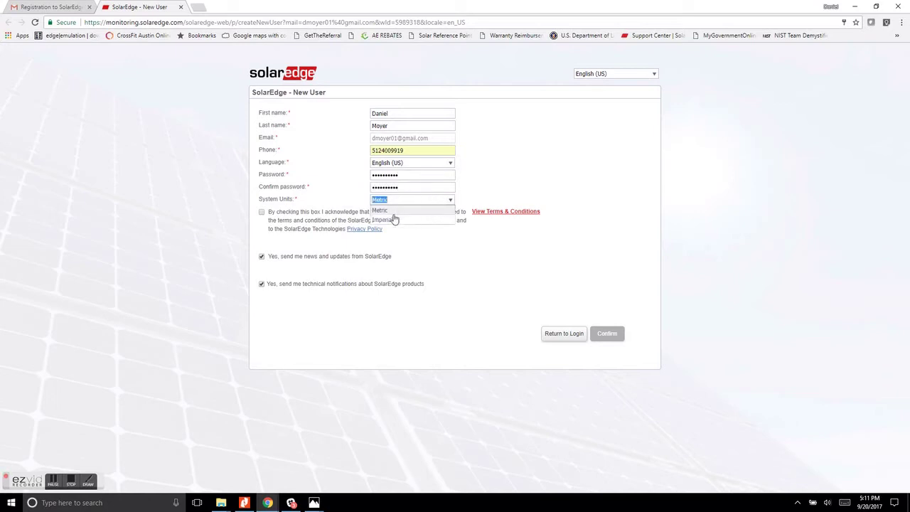
left_click(393, 220)
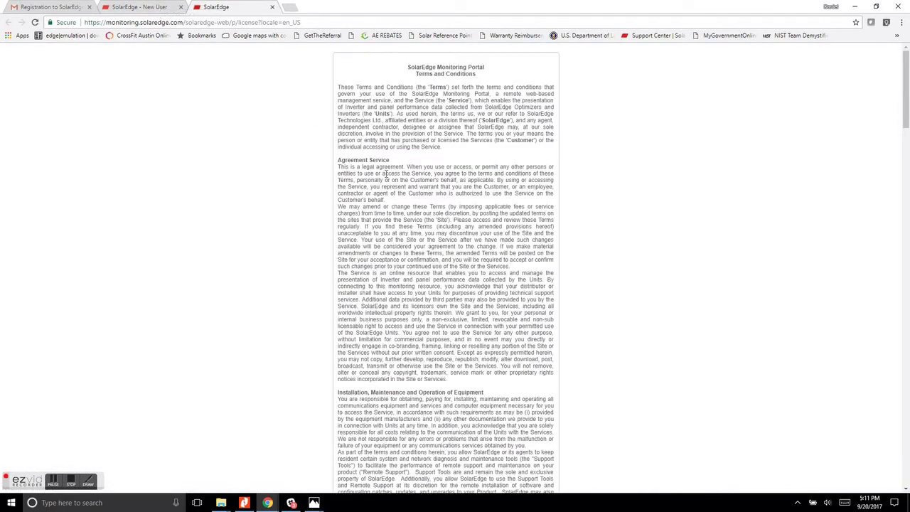
Scroll down through the SolarEdge Terms and Conditions page.
scroll(389, 187, "down", 2)
scroll(390, 187, "down", 15)
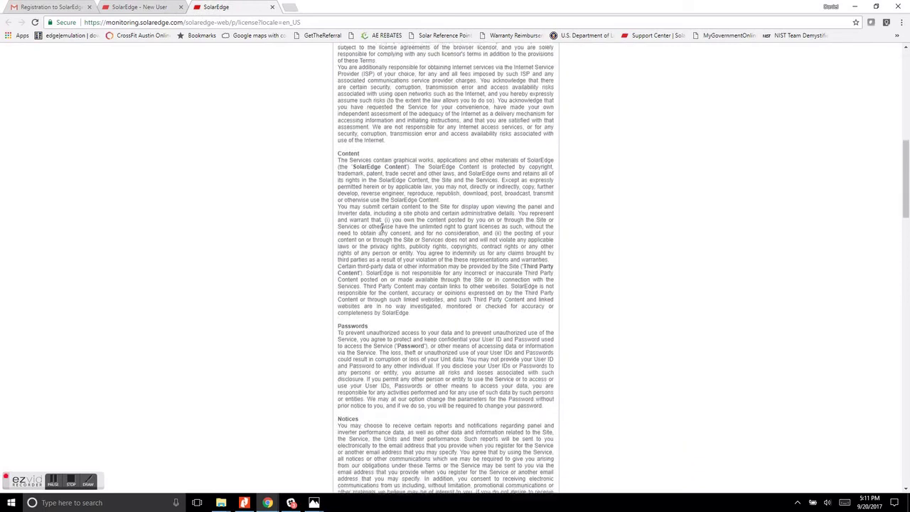
scroll(382, 228, "down", 10)
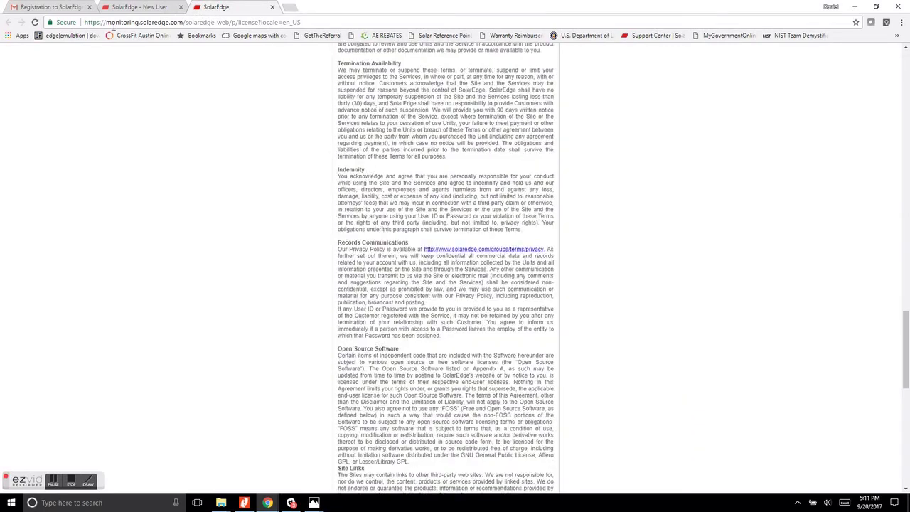
Untick news and technical notifications, tick the terms checkbox, and confirm the registration.
left_click(151, 8)
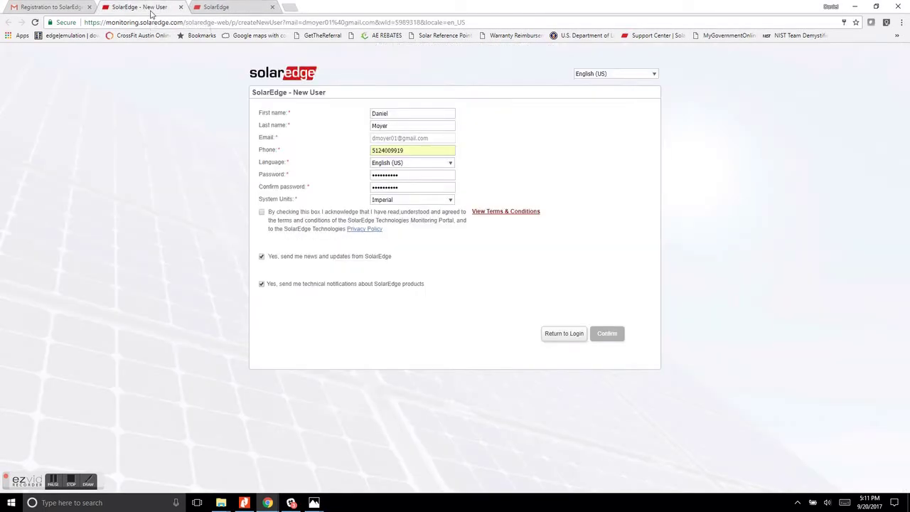
left_click(261, 257)
left_click(261, 284)
left_click(261, 212)
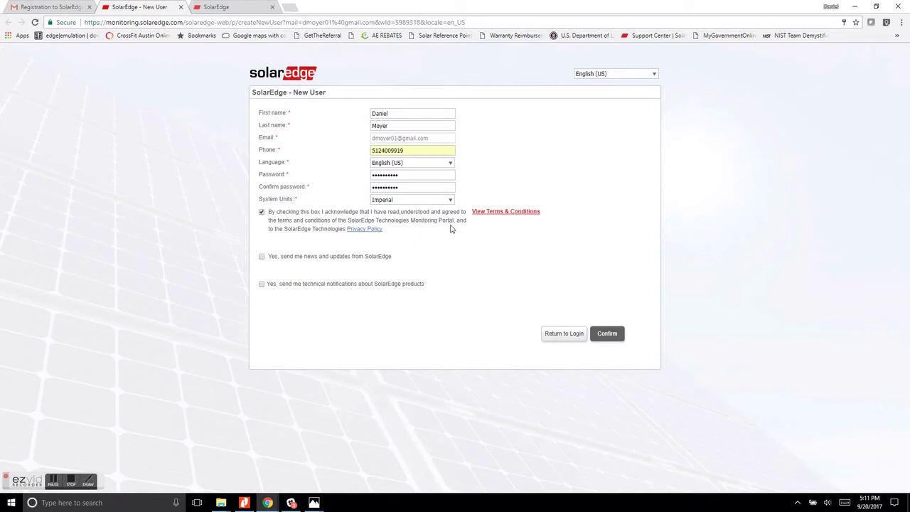
left_click(617, 337)
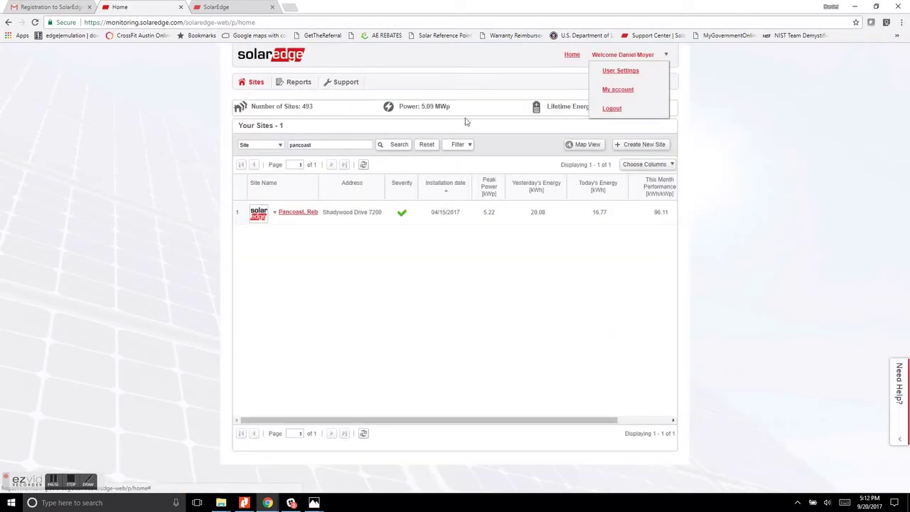
Log out through the Welcome user menu.
left_click(612, 108)
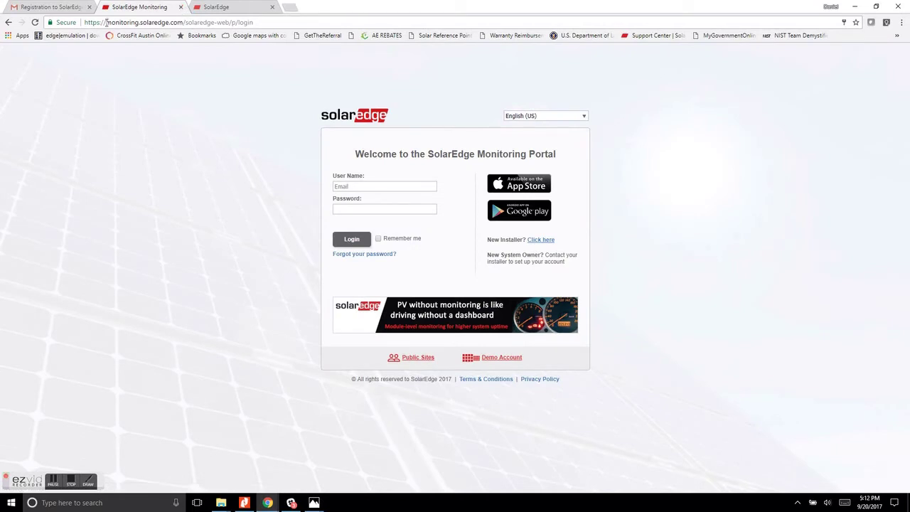
Go to monitoring.solaredge.com and bookmark it as 'SolarEdge Monitoring' on the bookmarks bar.
left_click(291, 24)
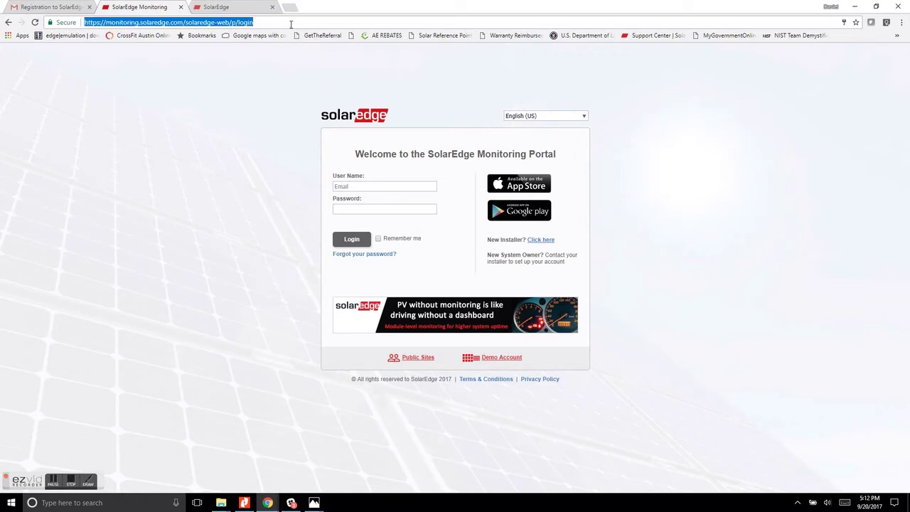
type("monitorin")
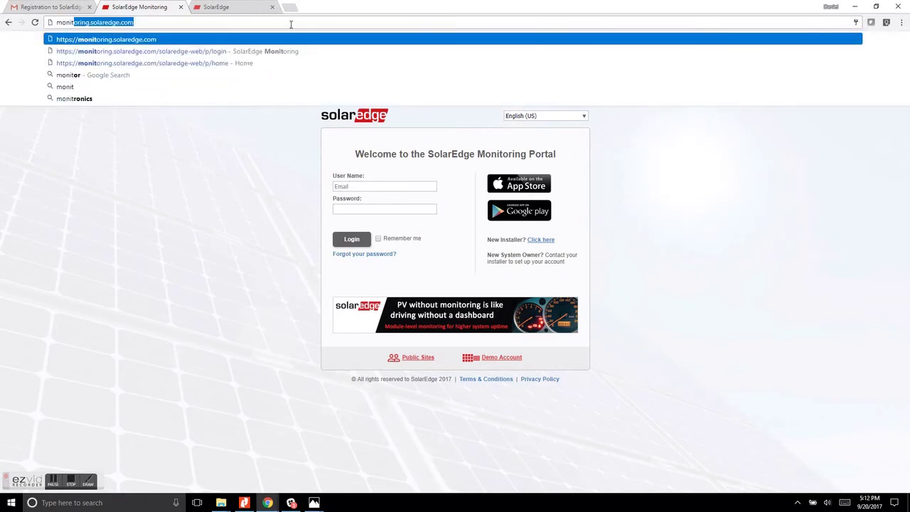
type("g.solaredge.com/solaredge-web/p/login")
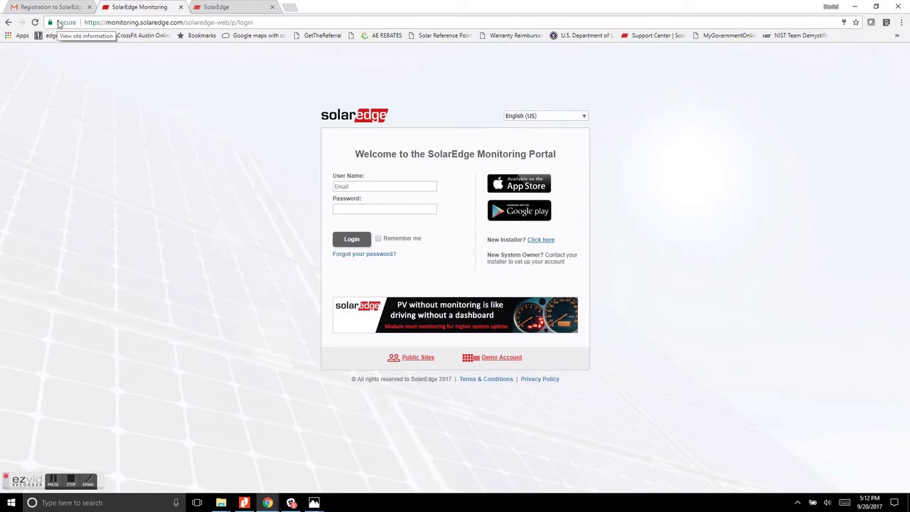
left_click_drag(59, 25, 101, 40)
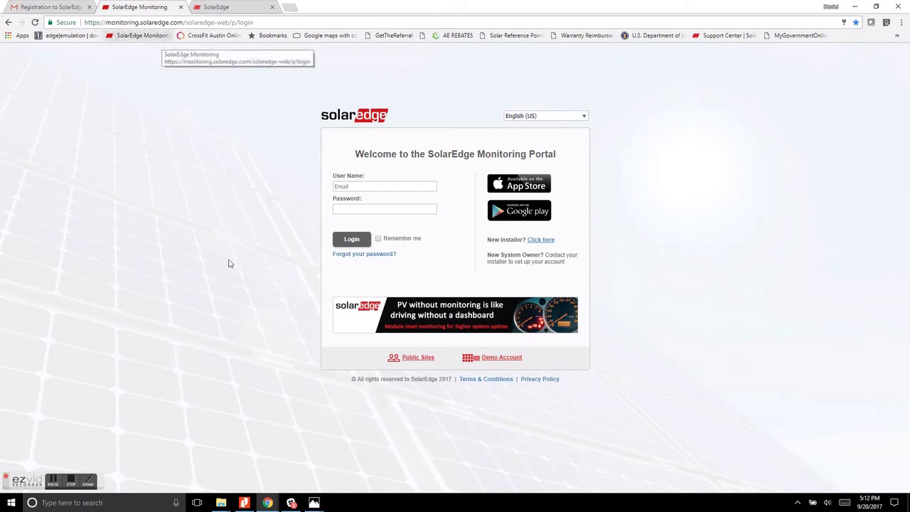
Log in with the saved account e-mail and its password.
left_click(370, 186)
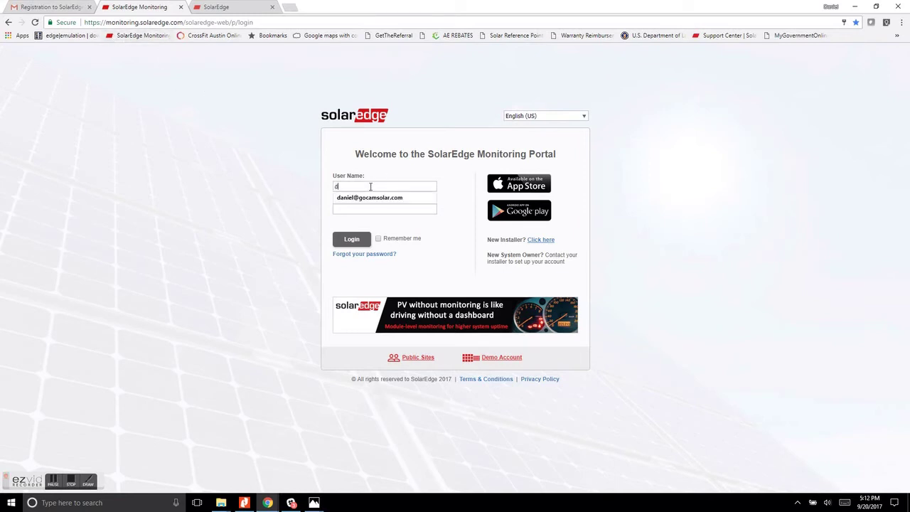
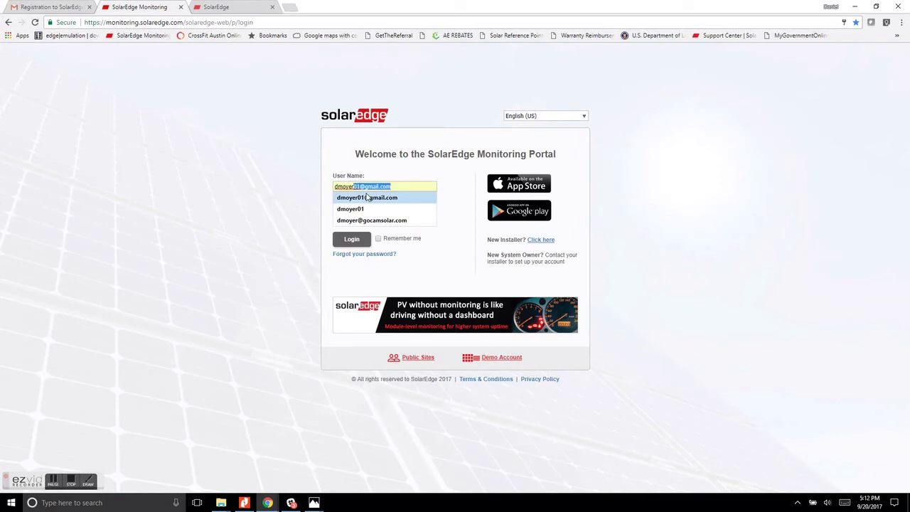
left_click(367, 198)
left_click(360, 208)
type("•")
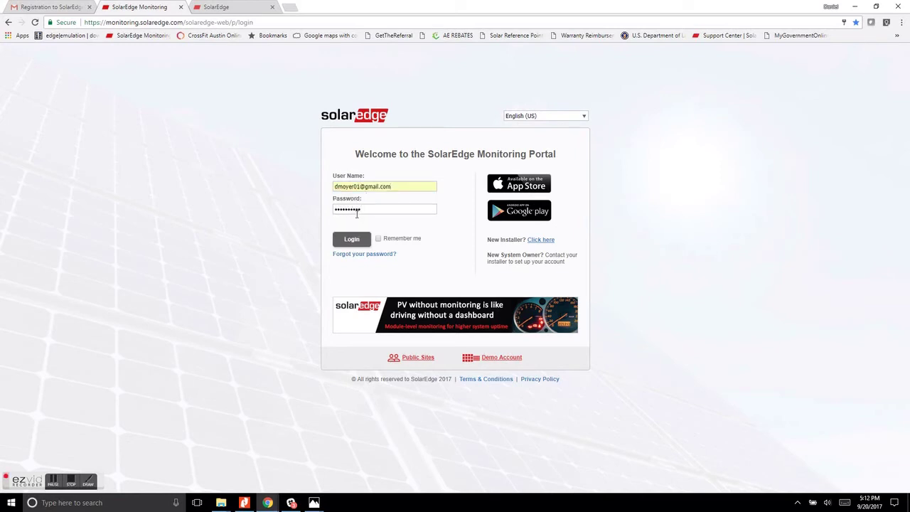
left_click(351, 242)
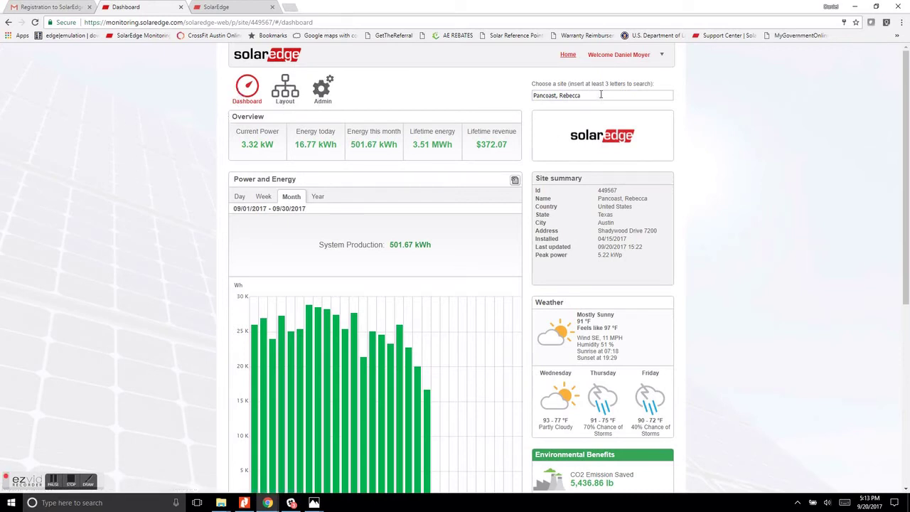
Highlight the site name, the 5.22 kWp peak power and the 3.32 kW current power.
left_click_drag(601, 94, 508, 94)
left_click(496, 90)
left_click_drag(536, 258, 642, 274)
left_click(642, 273)
scroll(709, 208, "down", 2)
scroll(707, 213, "up", 1)
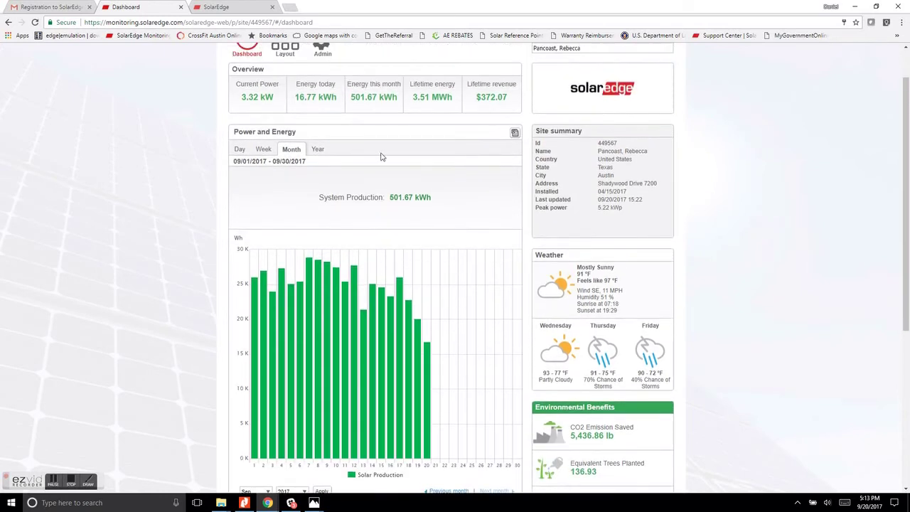
left_click_drag(241, 100, 510, 106)
left_click(292, 195)
View the production chart by Day, Week, Month and Year in turn.
left_click(239, 149)
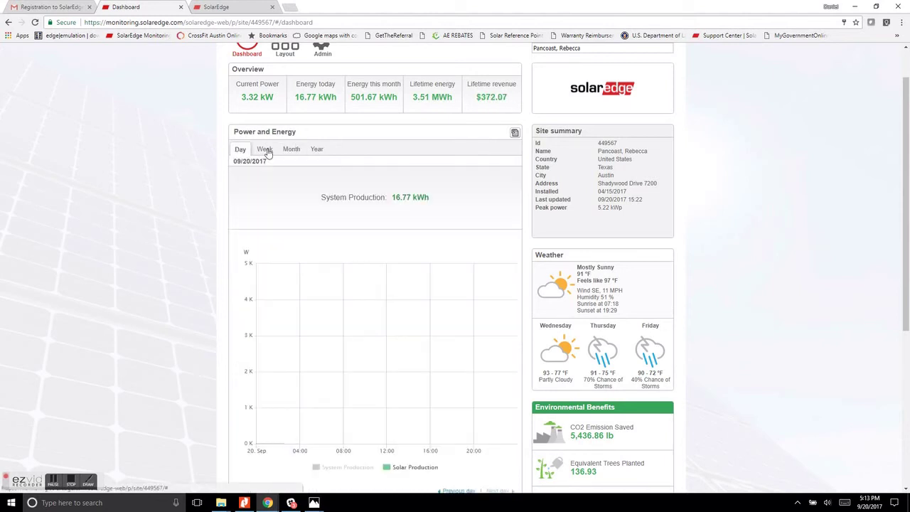
left_click(265, 150)
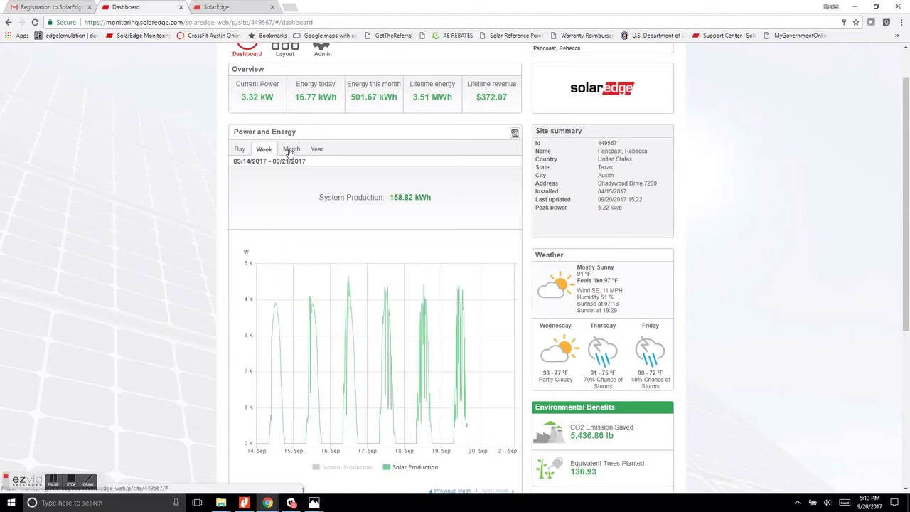
left_click(291, 150)
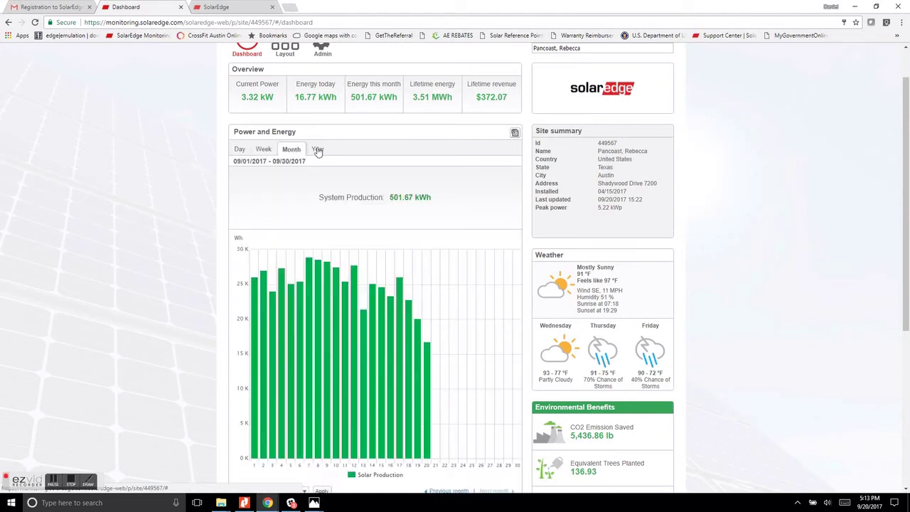
left_click(318, 150)
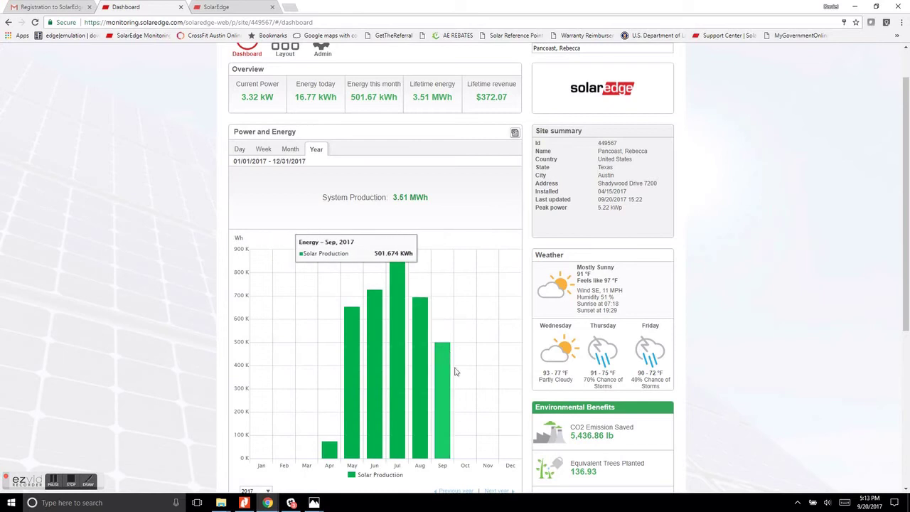
scroll(765, 208, "down", 2)
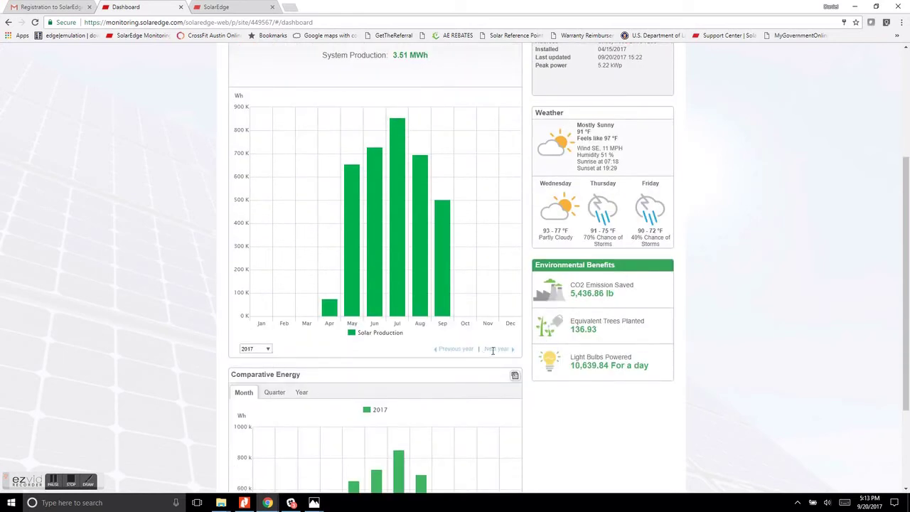
scroll(306, 185, "up", 2)
Show the monthly chart for August 2017, totalling 695.16 kWh.
left_click(290, 151)
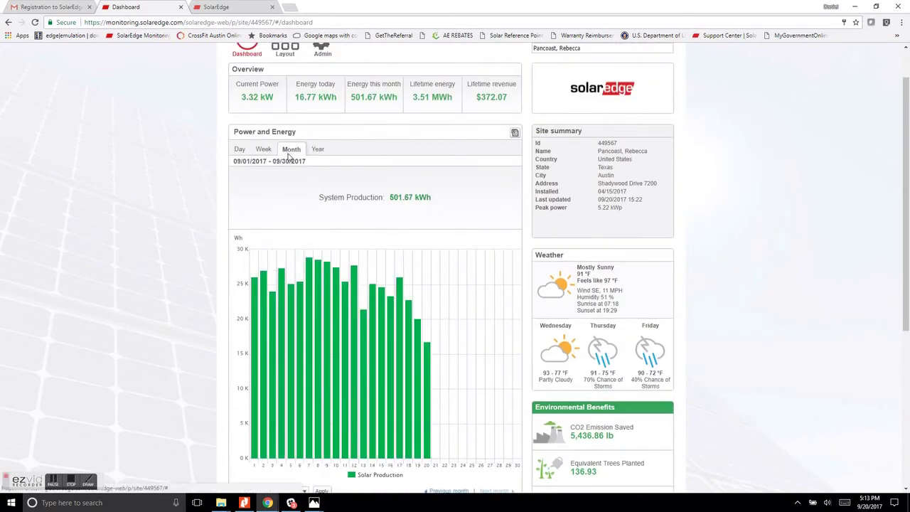
scroll(462, 327, "down", 2)
left_click(441, 351)
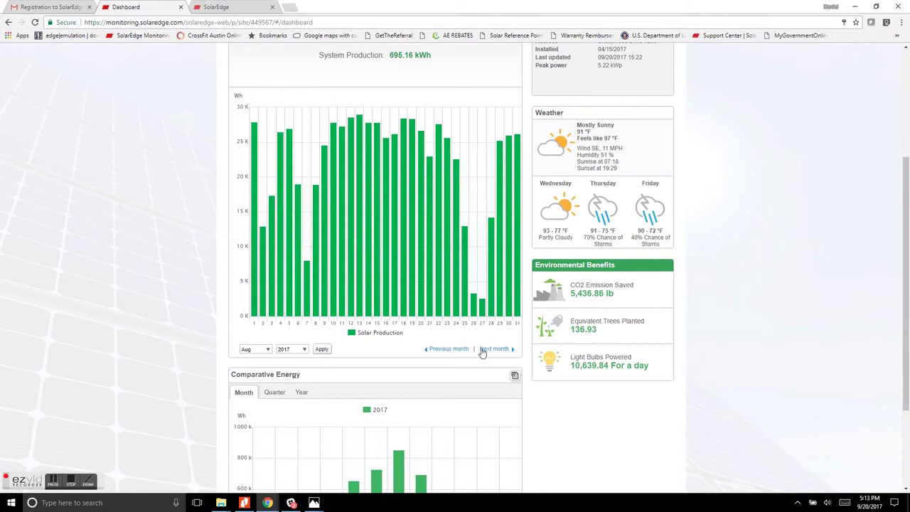
scroll(758, 269, "down", 2)
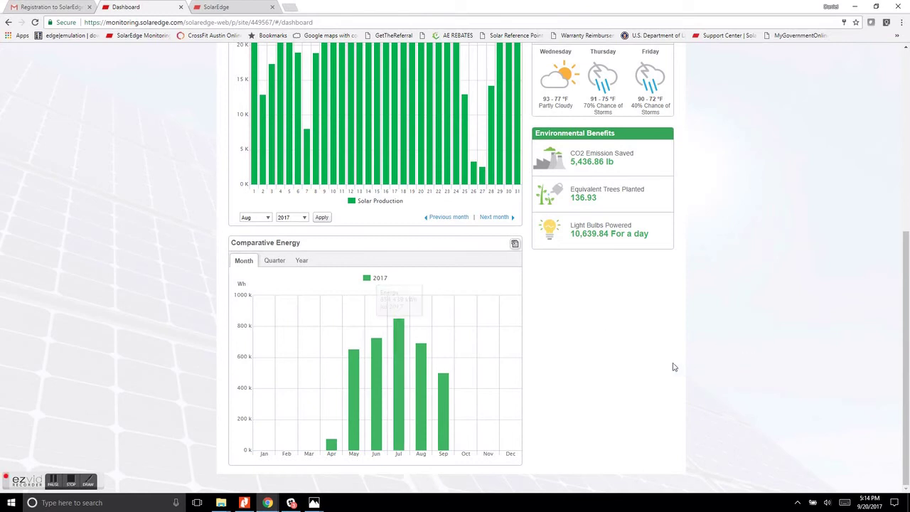
scroll(674, 367, "up", 4)
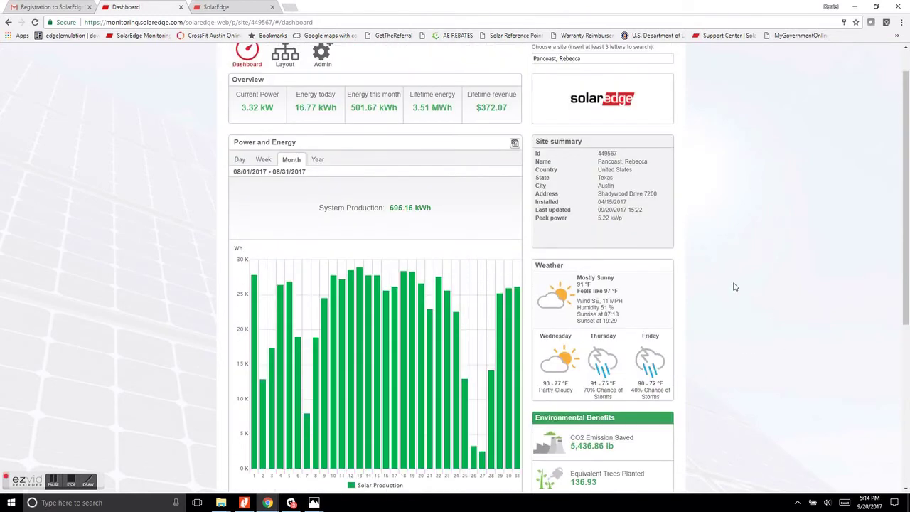
scroll(735, 286, "up", 1)
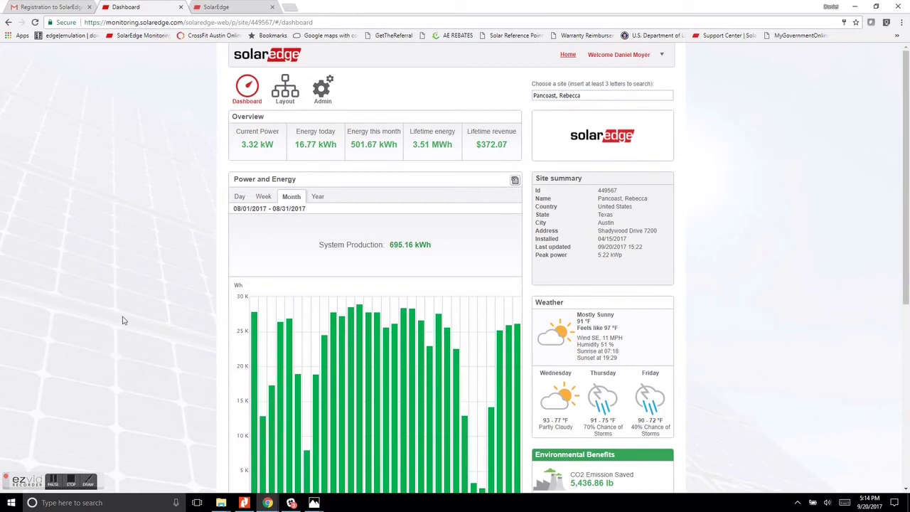
Open the Layout page showing per-panel daily Wh and 16.77 kWh total.
left_click(281, 93)
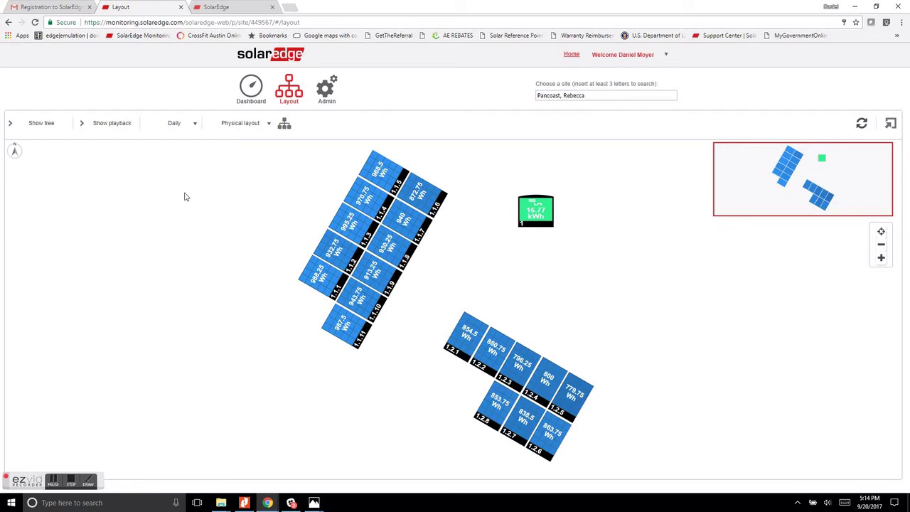
Set the layout playback to weekly values and scrub the timeline to view per-panel power.
left_click(84, 126)
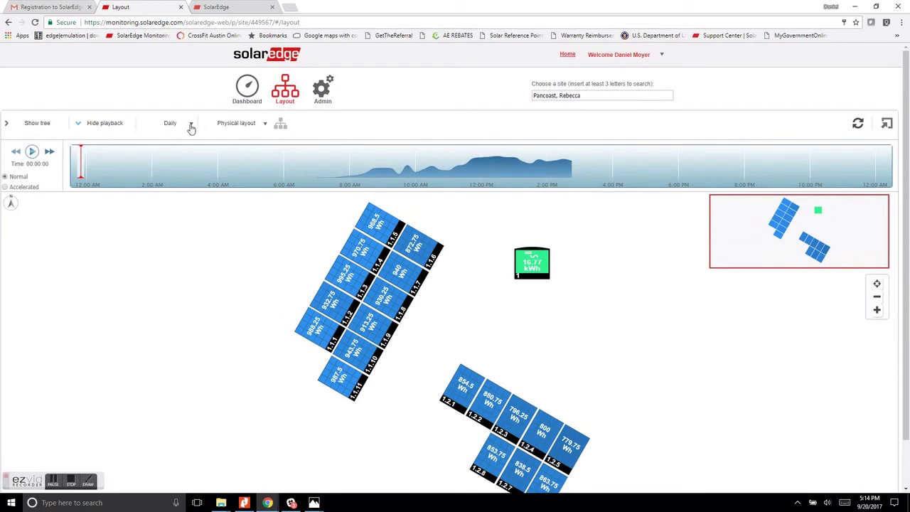
left_click(189, 125)
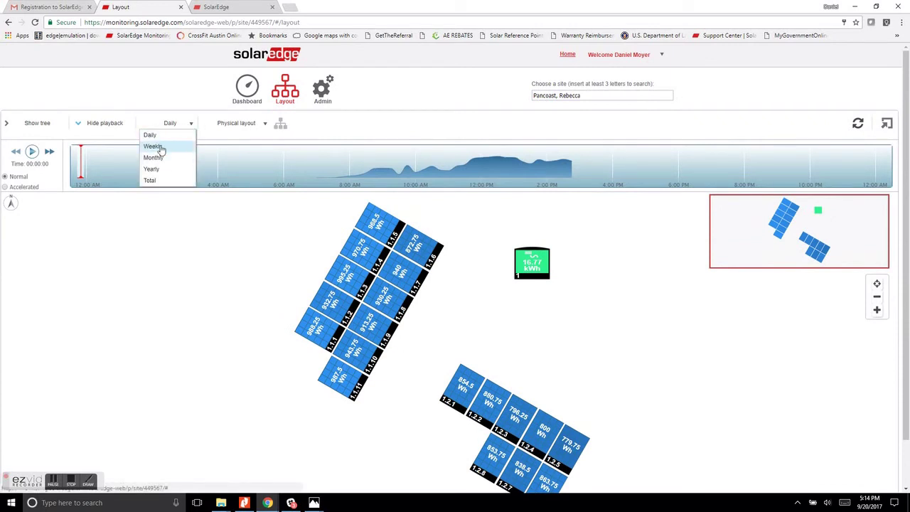
left_click(156, 147)
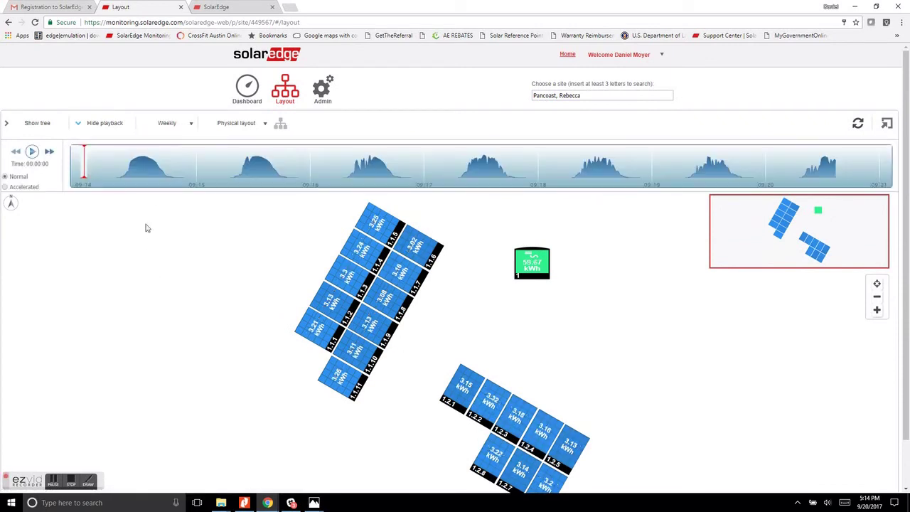
left_click(193, 126)
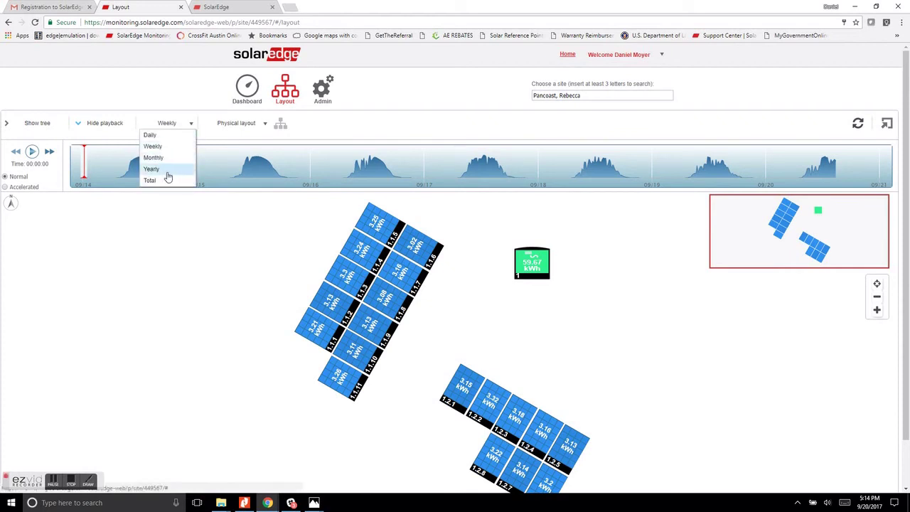
left_click(163, 148)
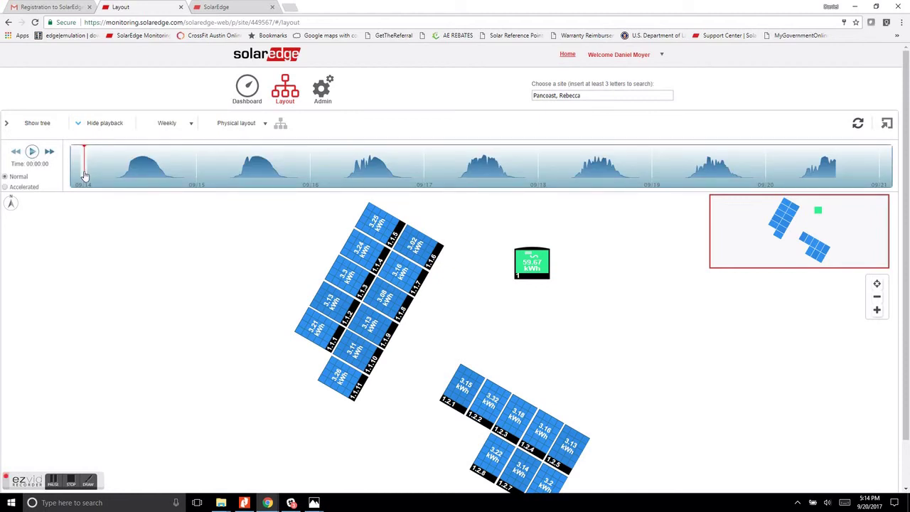
left_click_drag(84, 174, 144, 169)
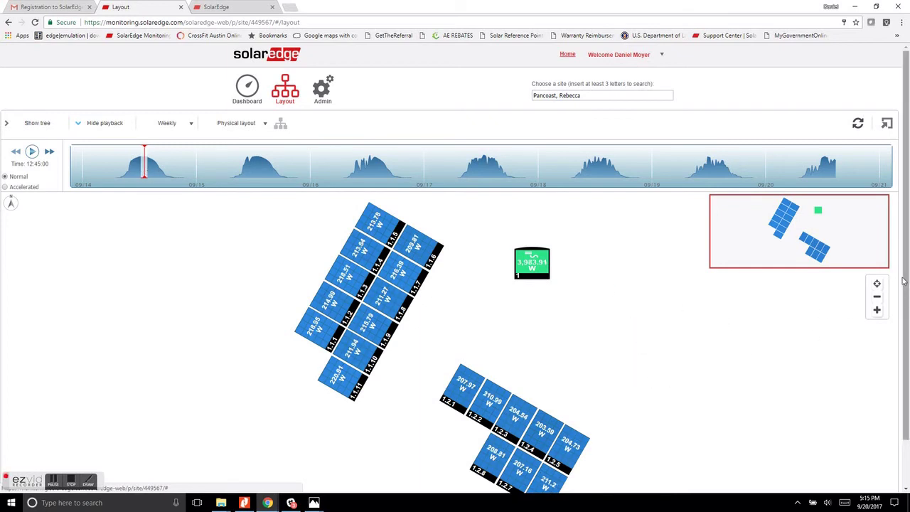
Check two panels' info cards for model, tilt and azimuth.
scroll(905, 275, "down", 2)
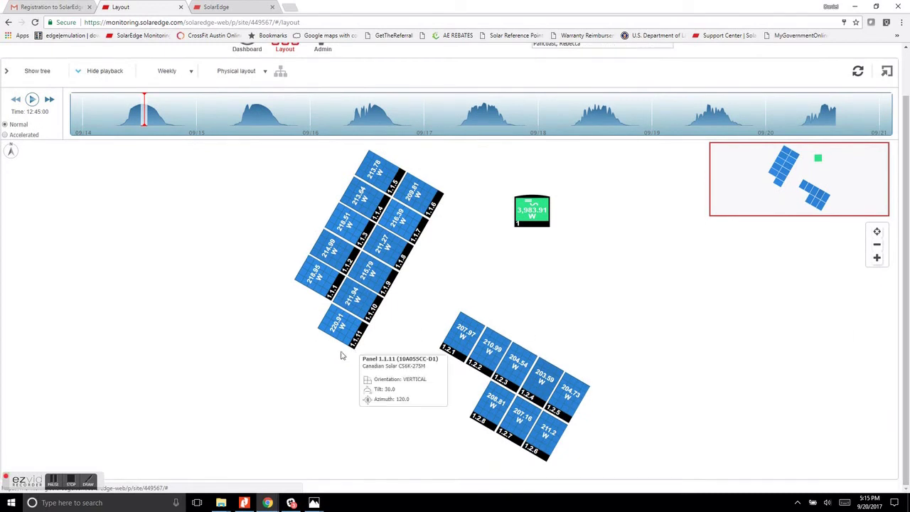
mouse_move(342, 306)
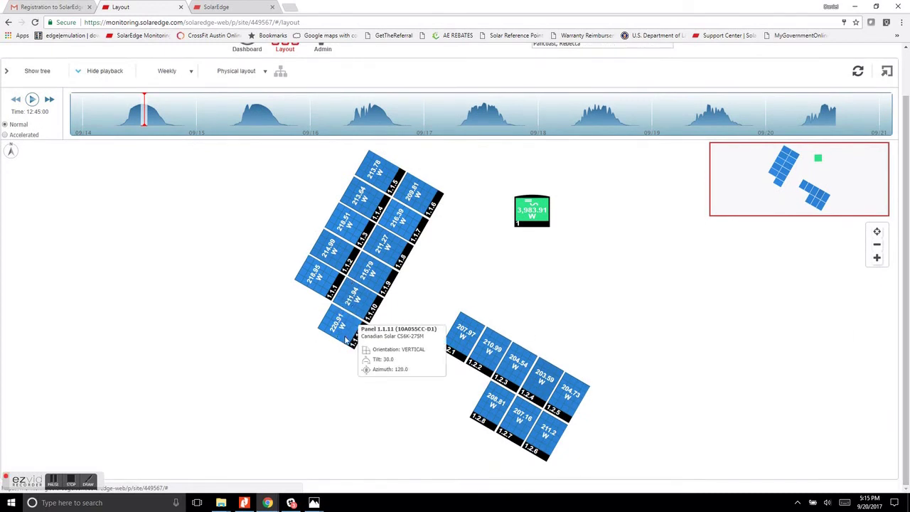
mouse_move(568, 416)
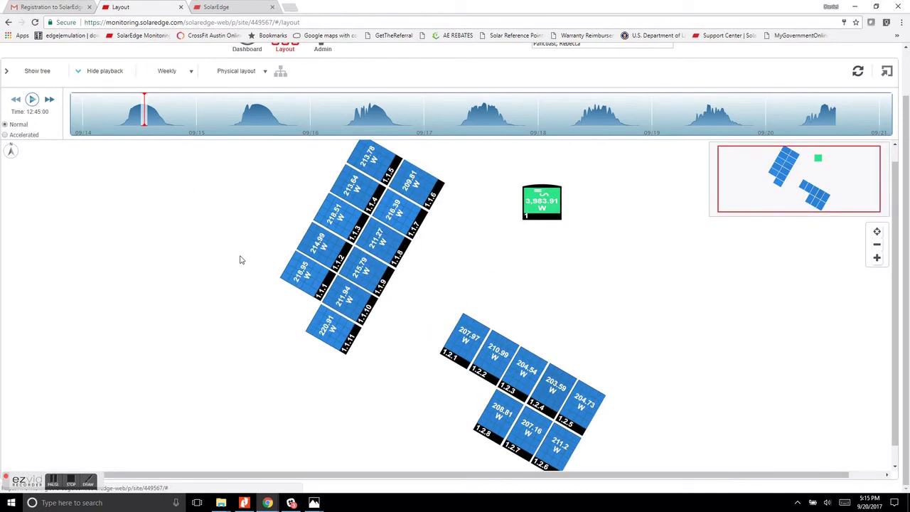
scroll(279, 168, "up", 1)
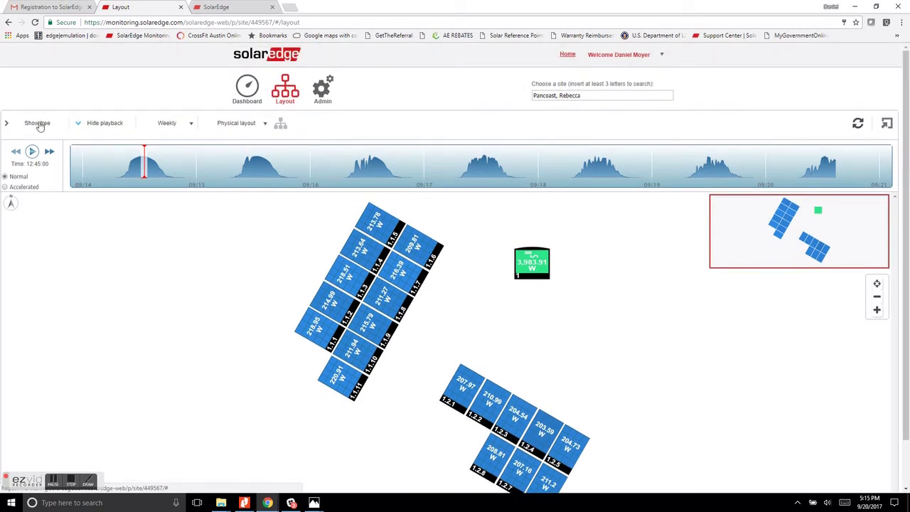
Show the equipment tree and expand Inverter 1 and String 1.1 to list panels 1.1.1–1.1.11.
left_click(7, 125)
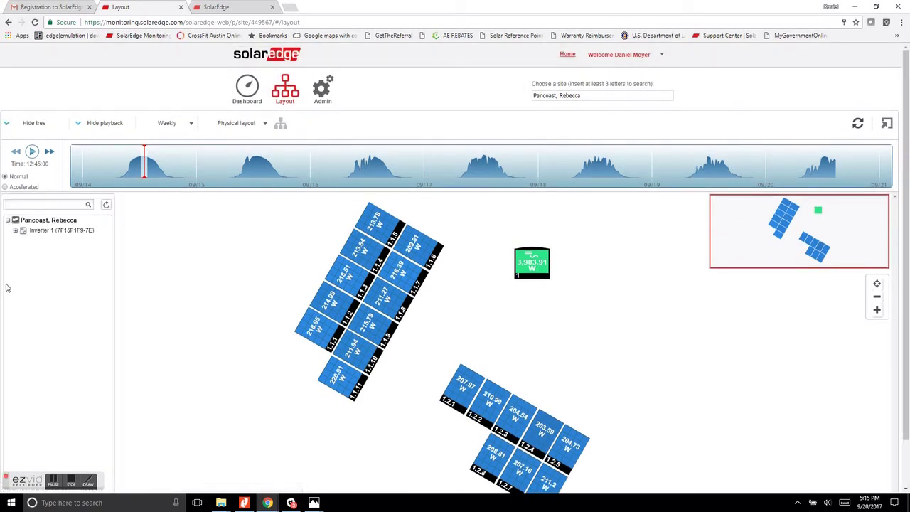
left_click(15, 231)
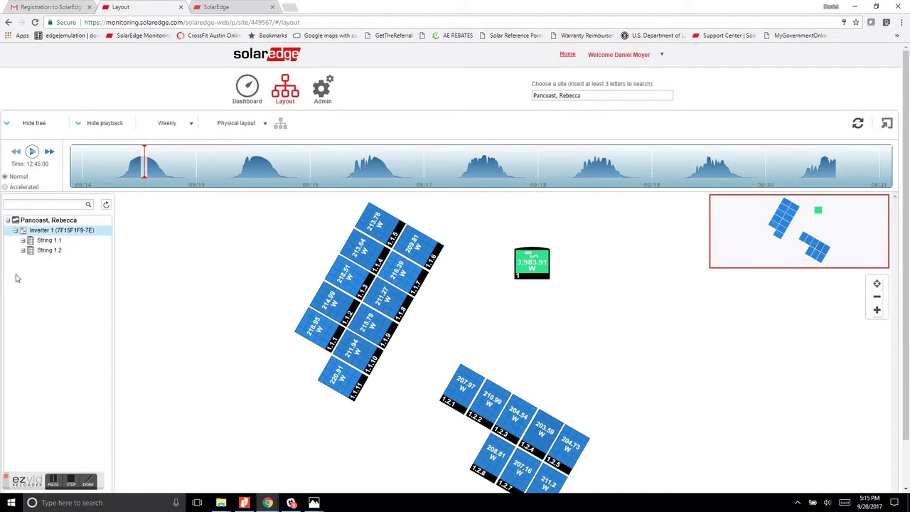
left_click(22, 240)
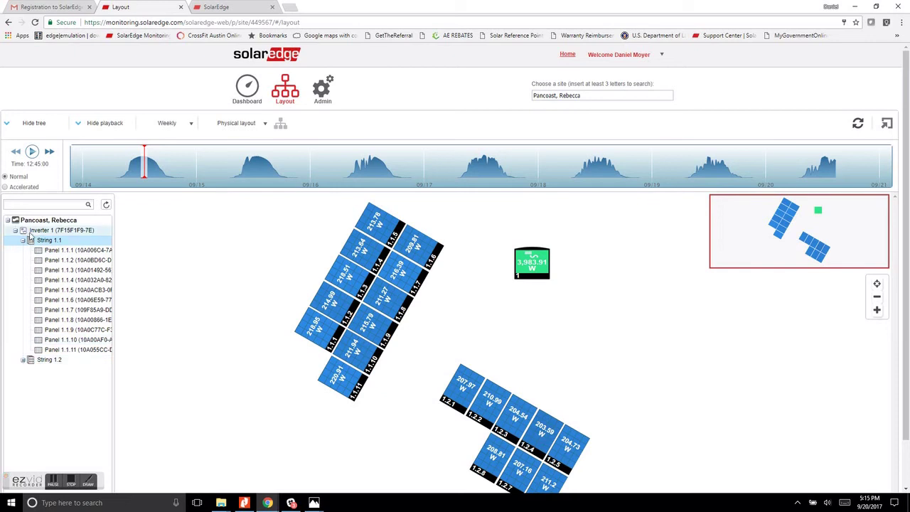
Review Inverter 1's system data table in its details dialog, then close it.
left_click(44, 232)
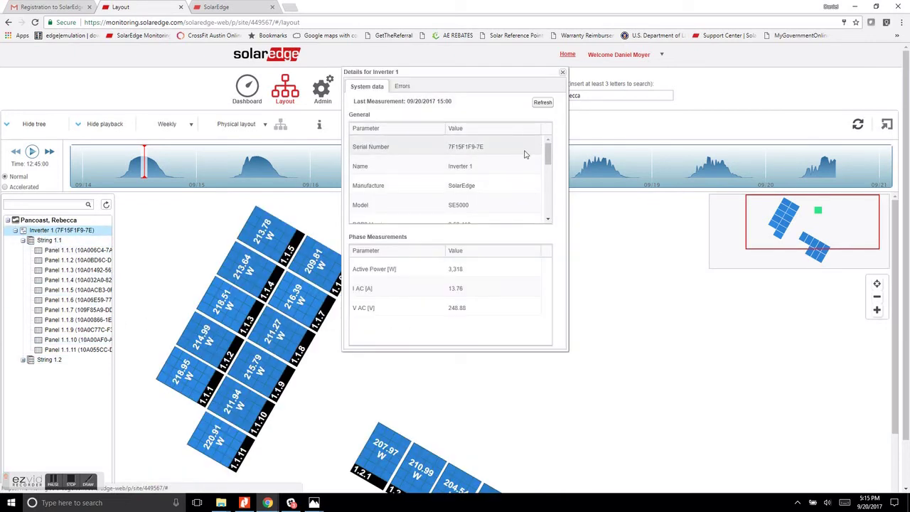
mouse_move(548, 156)
left_mouse_down()
mouse_move(548, 209)
mouse_move(550, 147)
left_mouse_up()
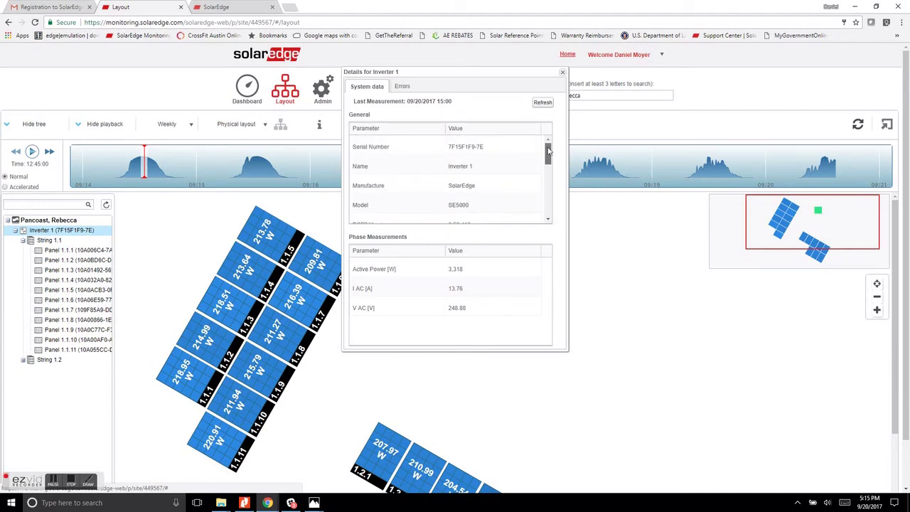
left_click(559, 72)
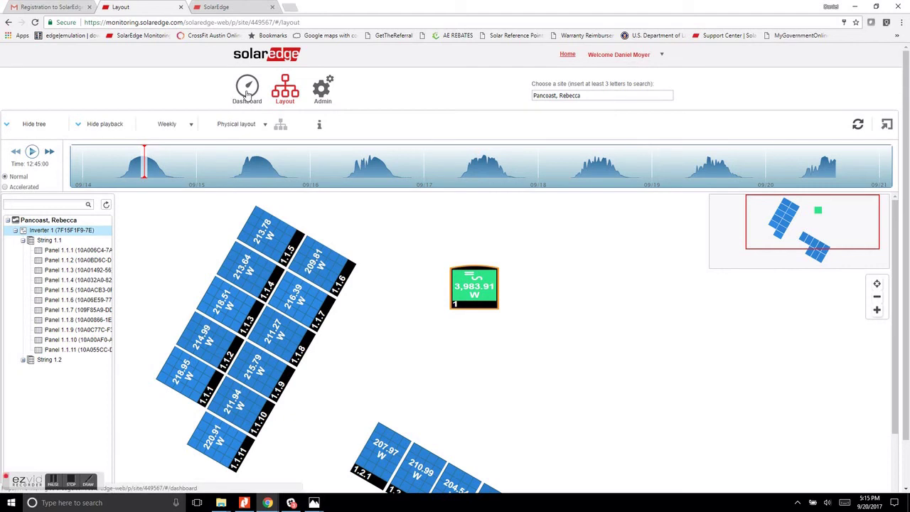
Show the site dashboard and highlight August 2017's System Production total of 695.16 kWh.
left_click(247, 93)
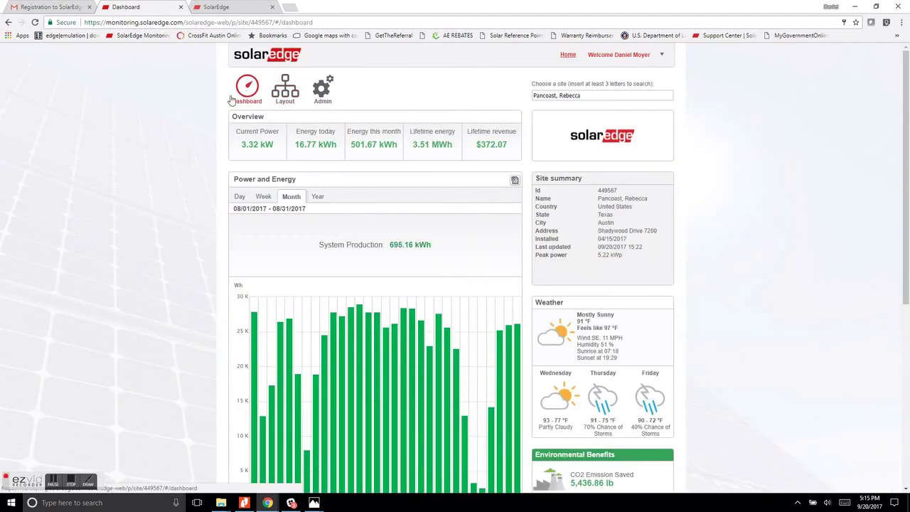
left_click_drag(902, 83, 908, 140)
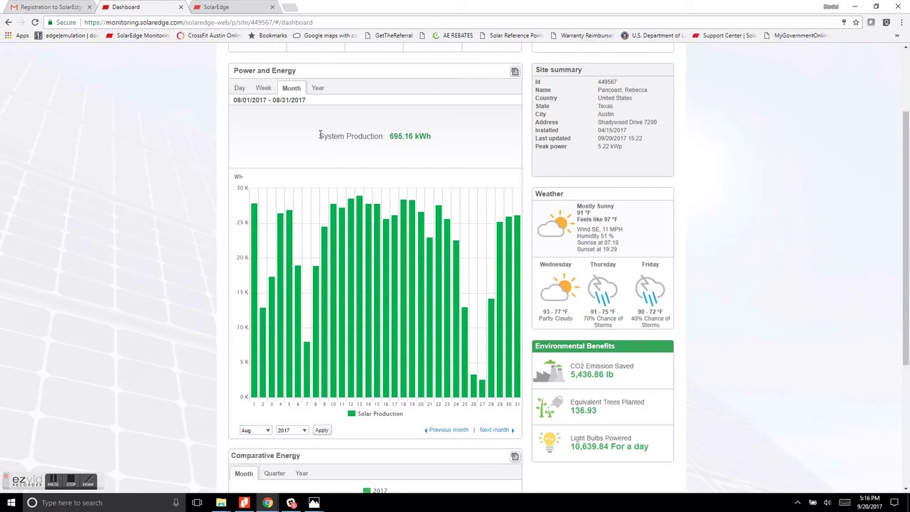
triple_click(435, 138)
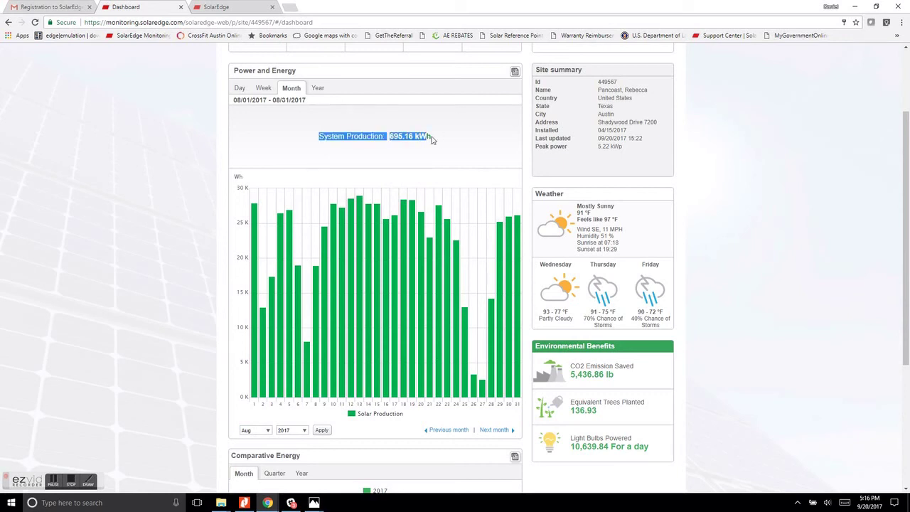
left_click(436, 139)
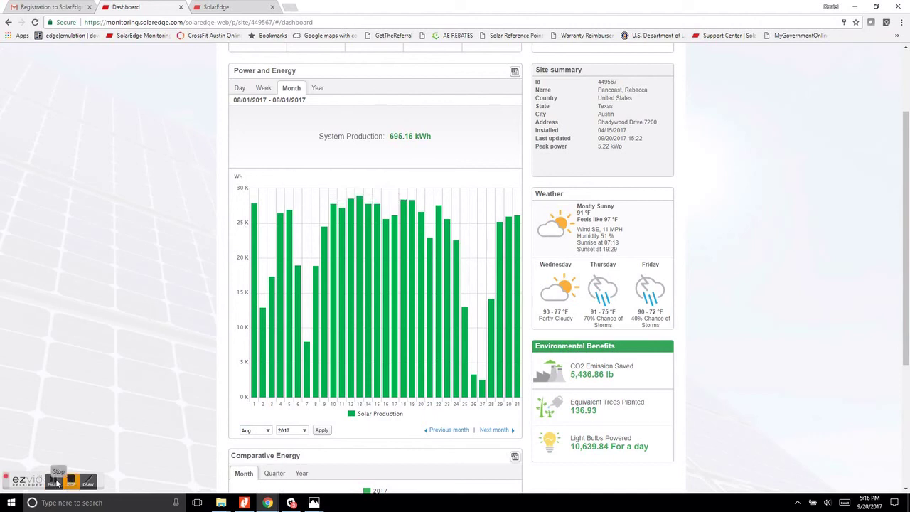
left_click(53, 483)
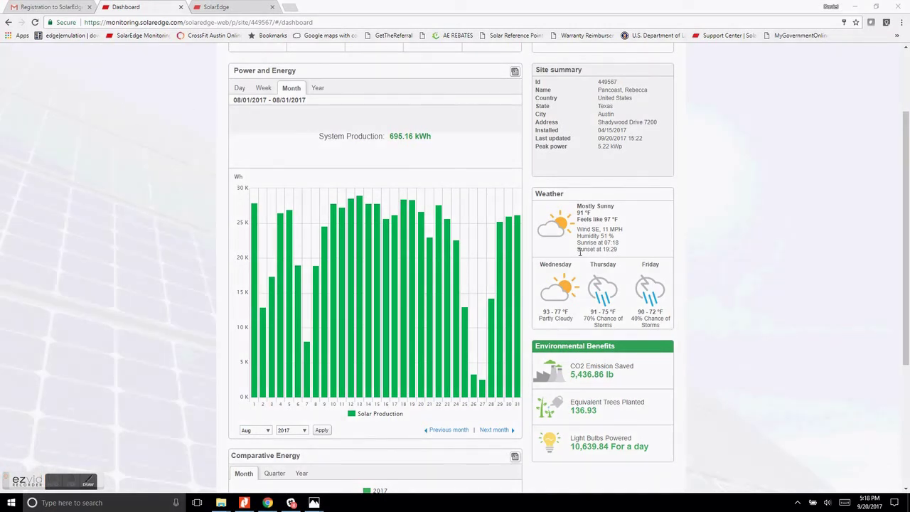
Compare the monthly production chart in Pancoast Production.pdf, then return to the SolarEdge dashboard.
left_click(246, 504)
scroll(575, 226, "up", 2)
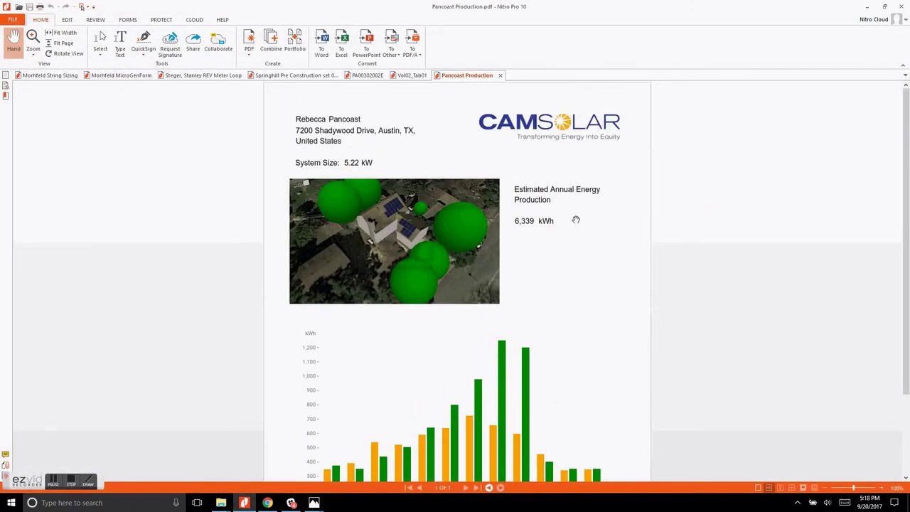
scroll(576, 220, "down", 3)
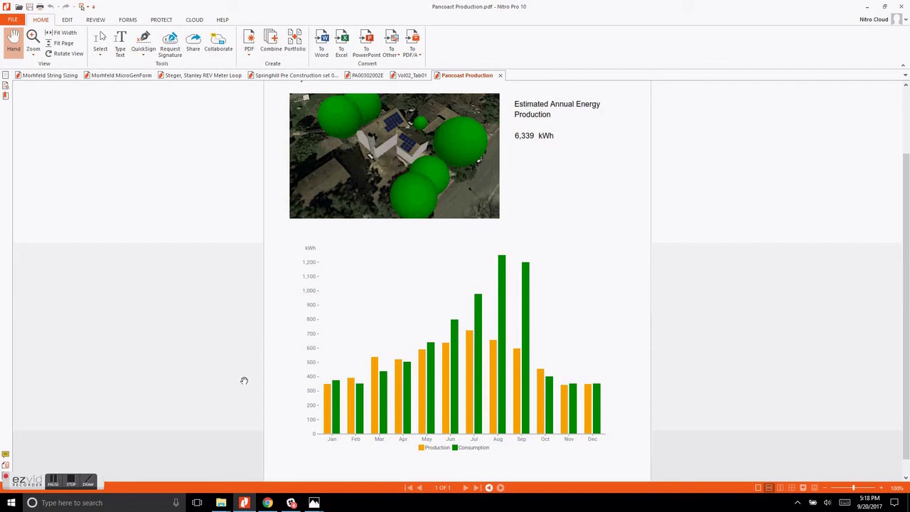
left_click(267, 502)
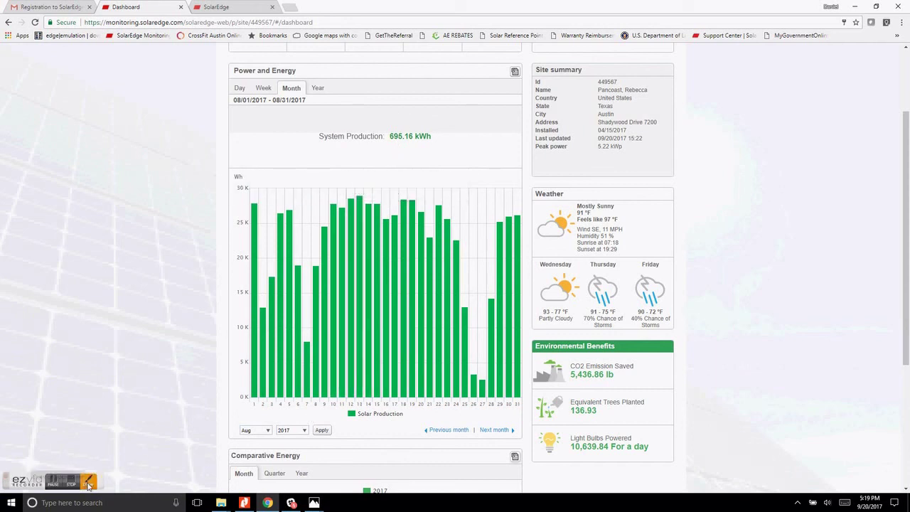
left_click(88, 485)
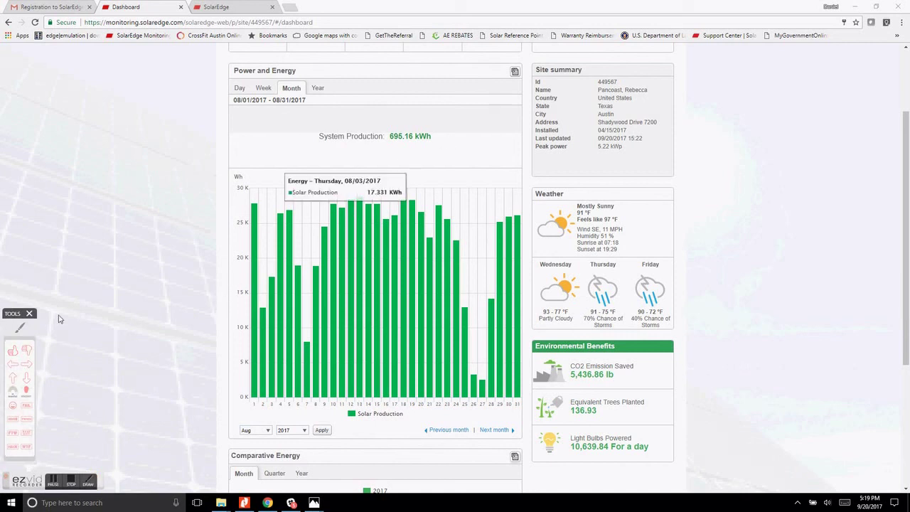
left_click(14, 351)
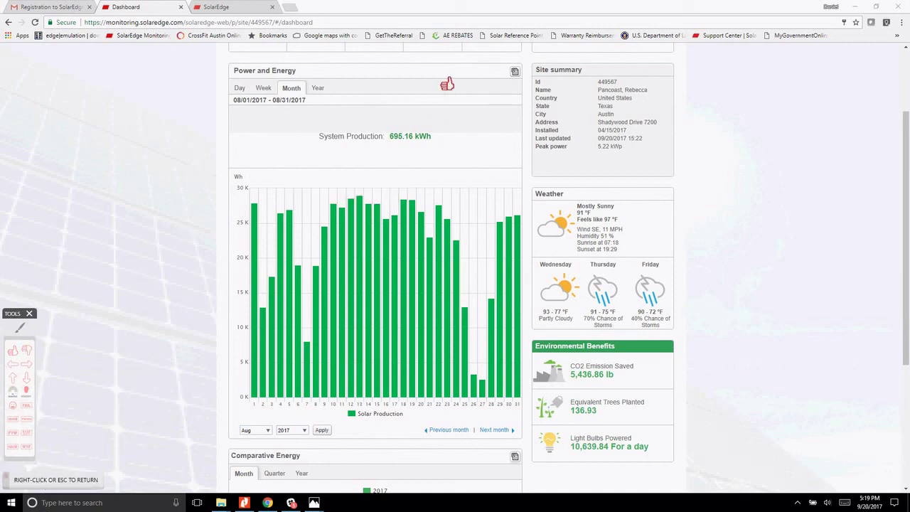
right_click(37, 366)
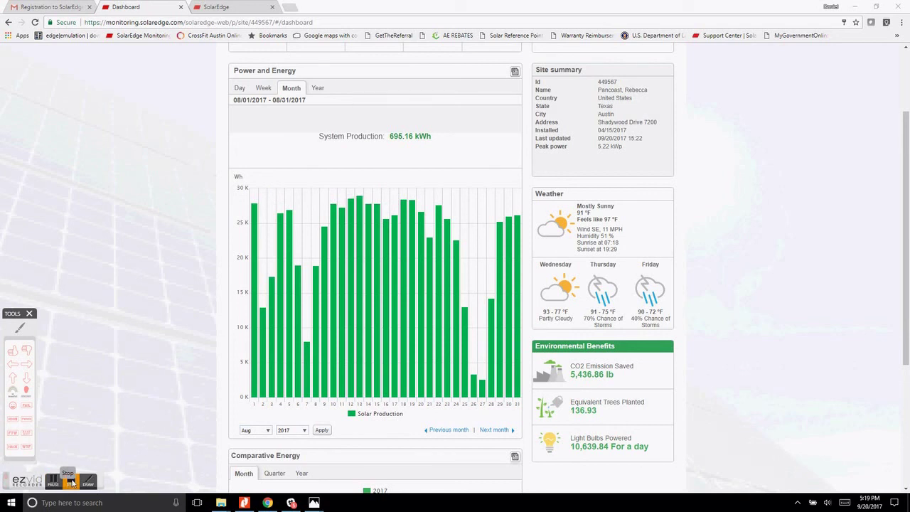
left_click(71, 481)
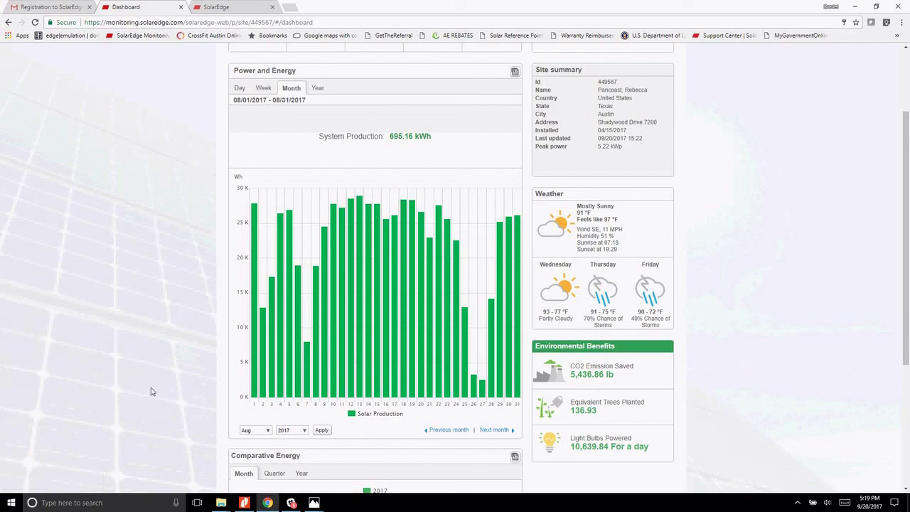